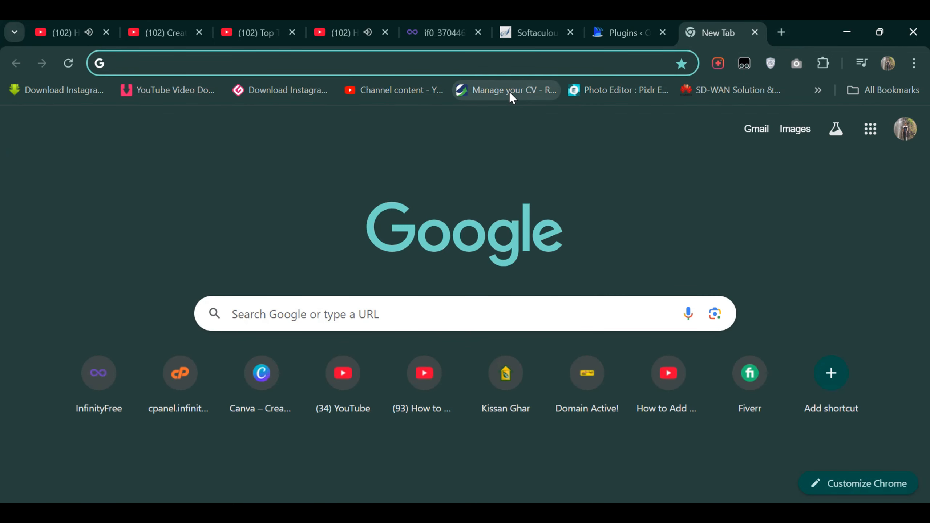
Step: Search Google for "smart slider 3 plugin"
type("sma")
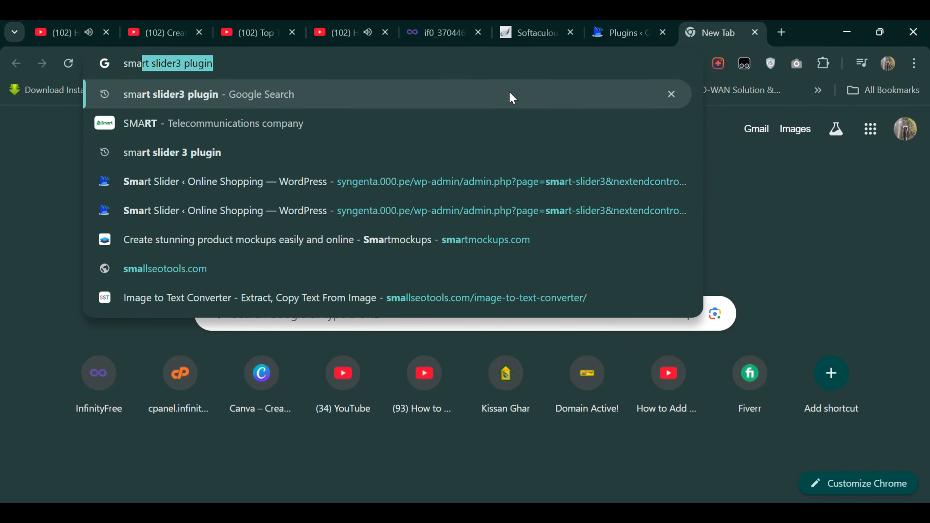
type("rt sl")
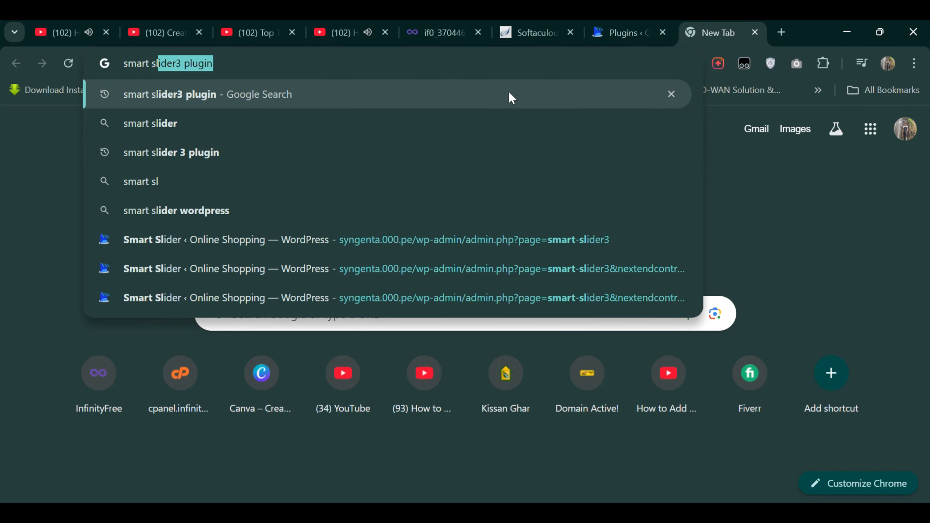
type("ider ")
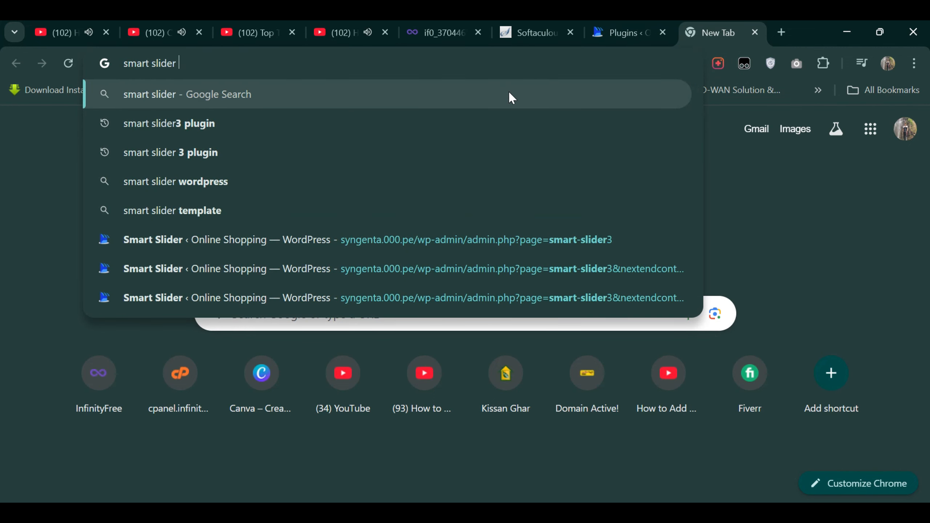
type("3 pl")
type("u")
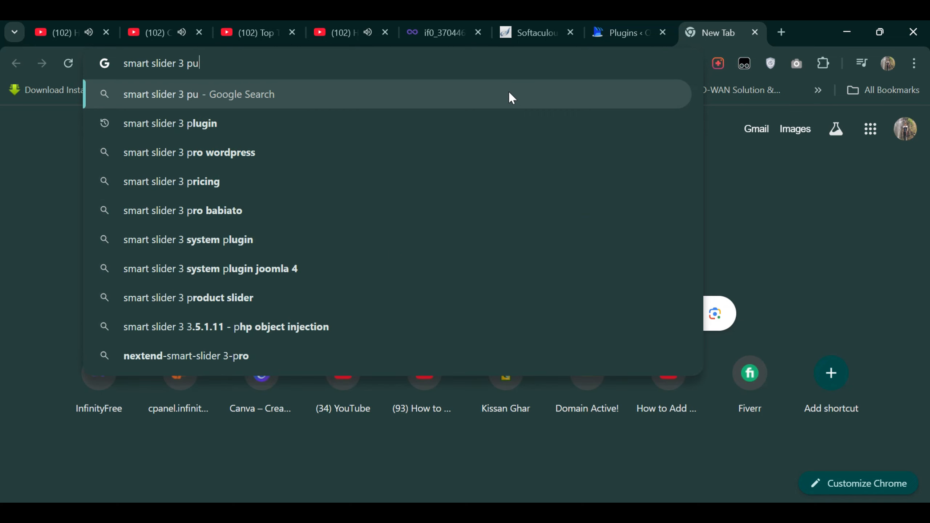
key("BackSpace")
type("lugin")
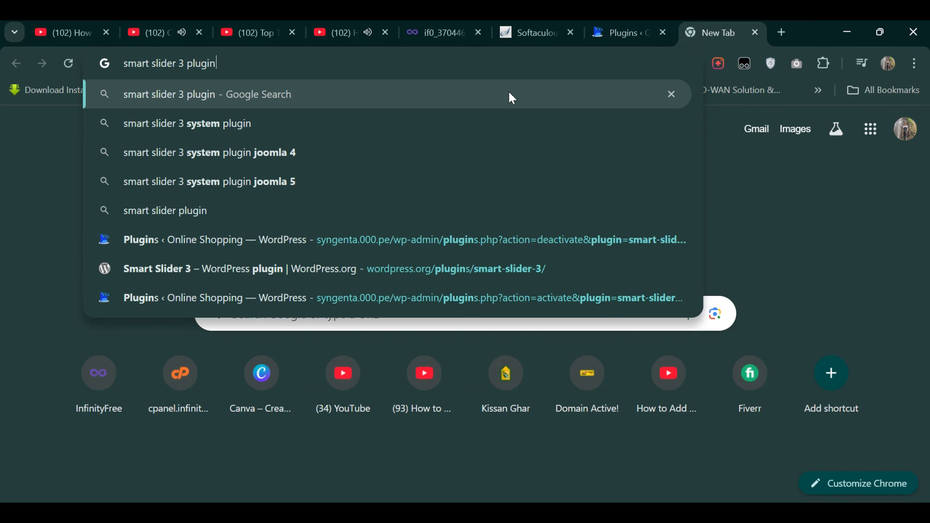
key("Return")
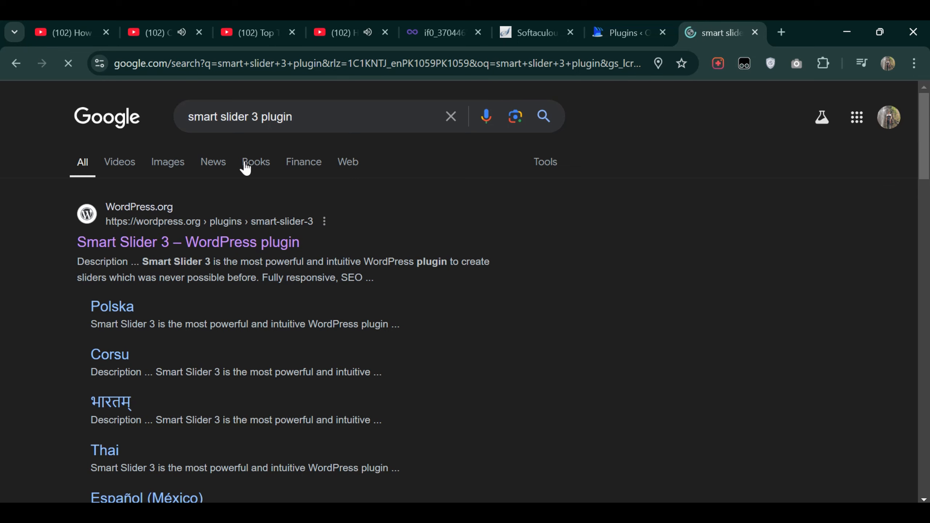
Step: Download the Smart Slider 3 plugin archive from its WordPress.org plugin page
left_click(236, 250)
scroll(381, 315, "down", 3)
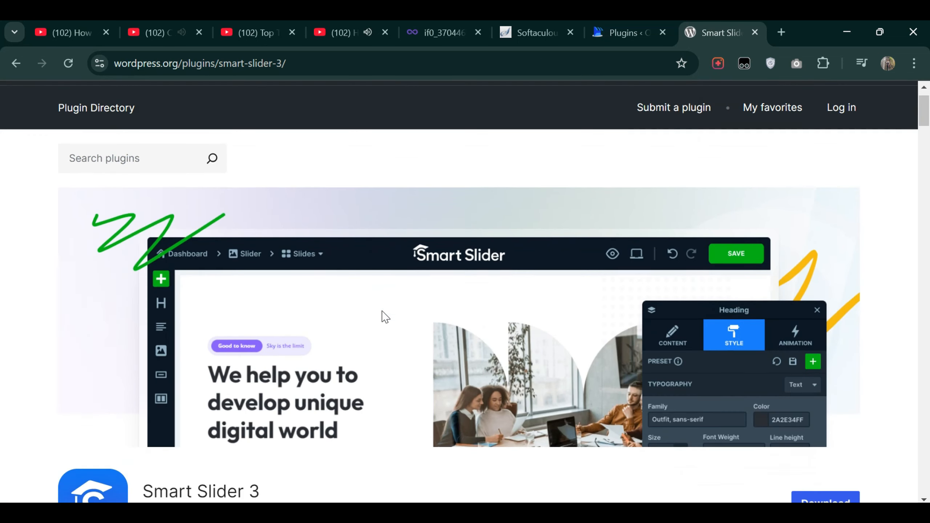
scroll(359, 327, "down", 3)
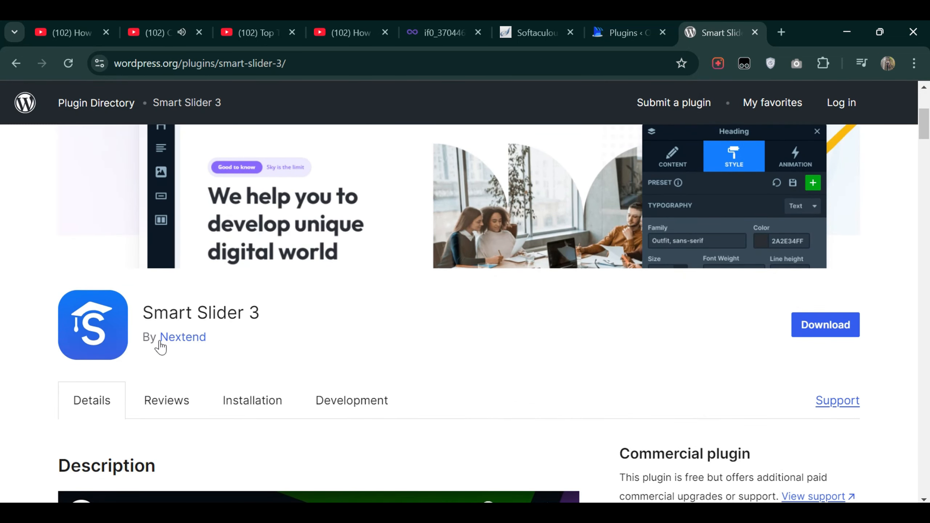
scroll(461, 345, "down", 2)
scroll(535, 337, "down", 8)
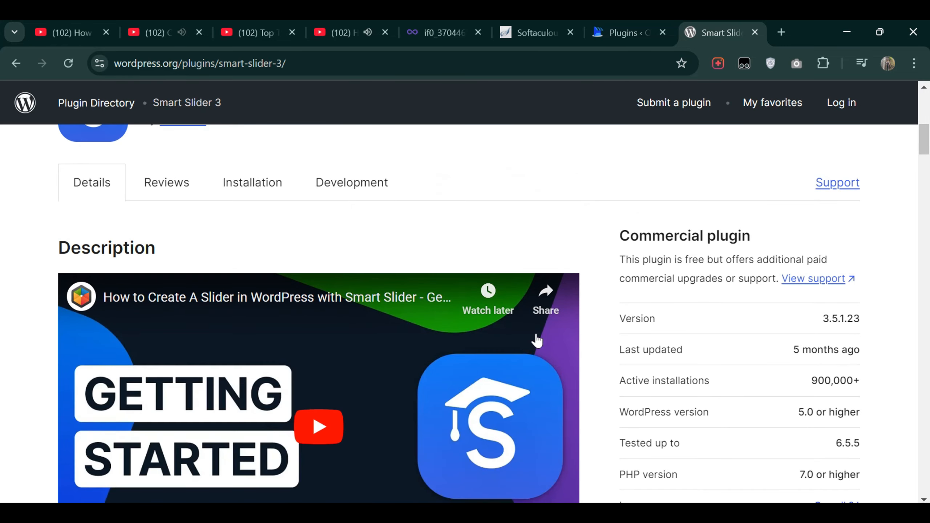
scroll(243, 370, "up", 12)
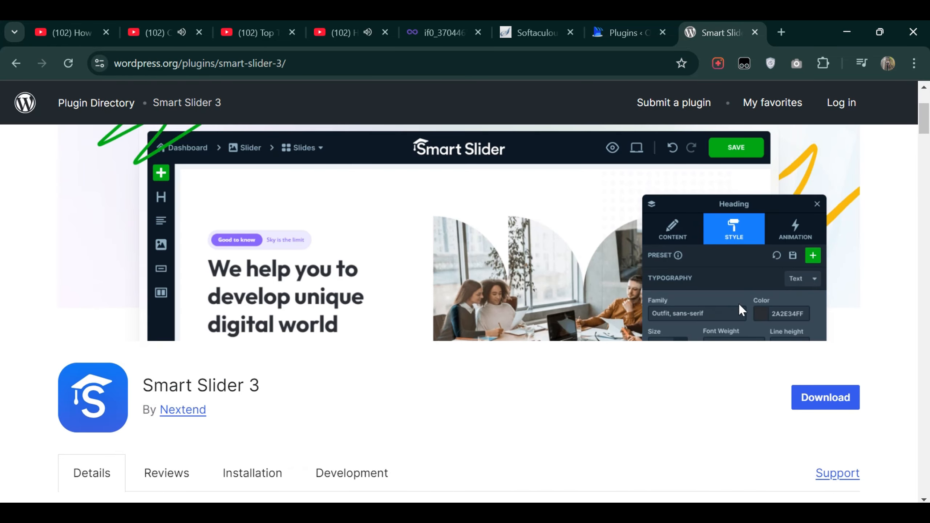
left_click(820, 403)
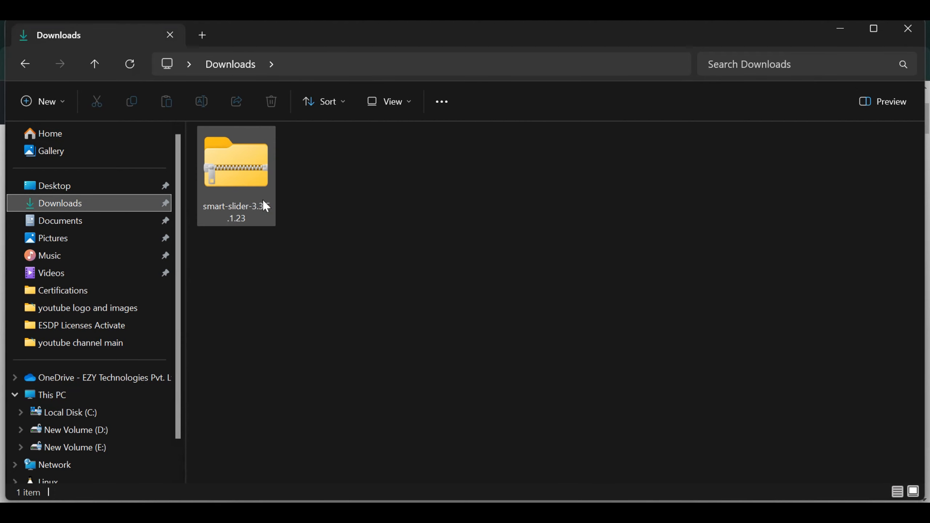
left_click(841, 34)
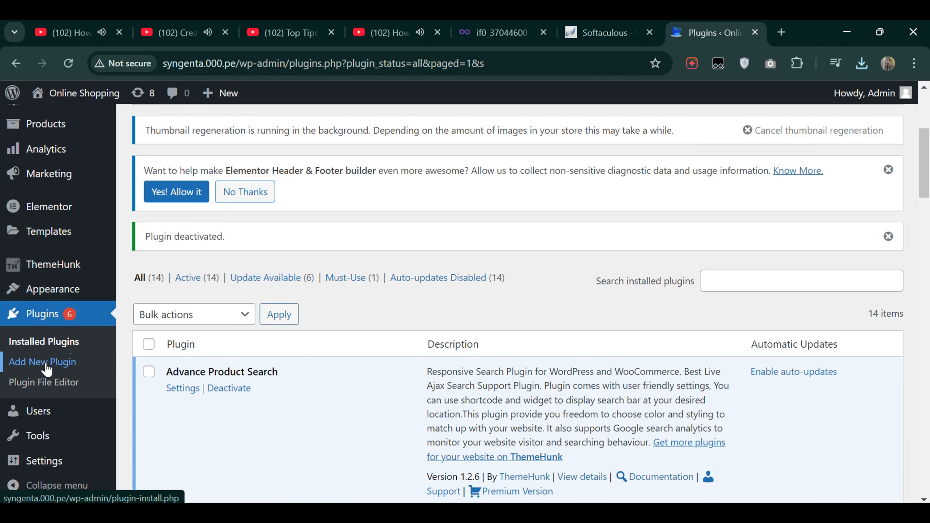
Step: Upload smart-slider-3.3.5.1.23.zip from the Downloads folder as a new plugin on the WordPress site and install it
left_click(60, 371)
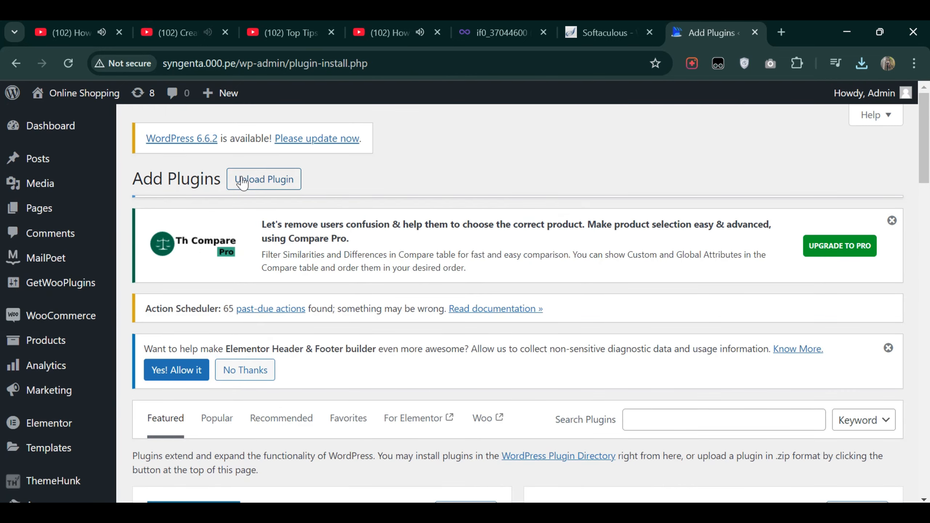
left_click(257, 185)
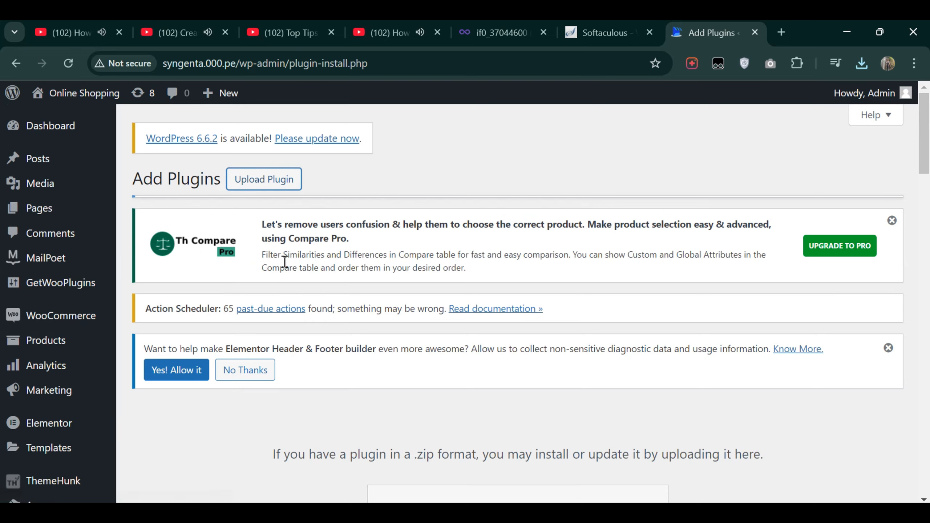
scroll(363, 286, "down", 3)
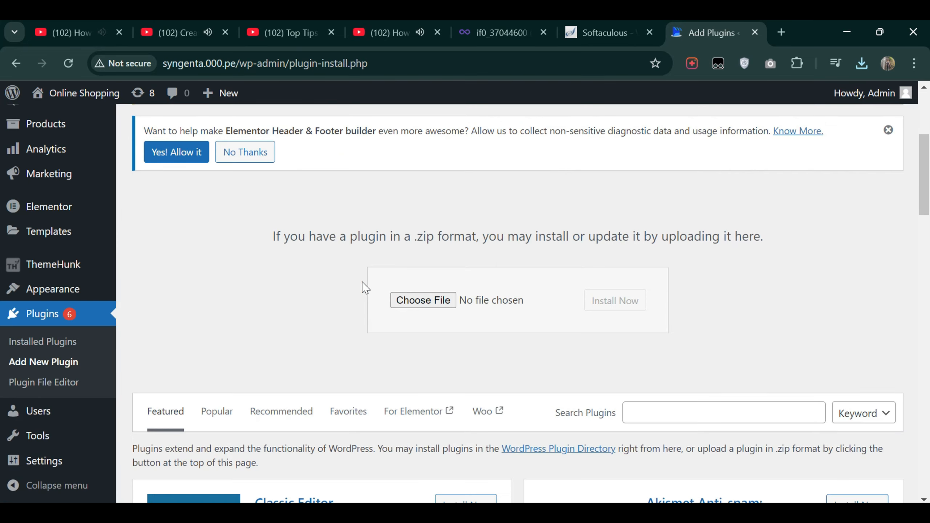
left_click(418, 302)
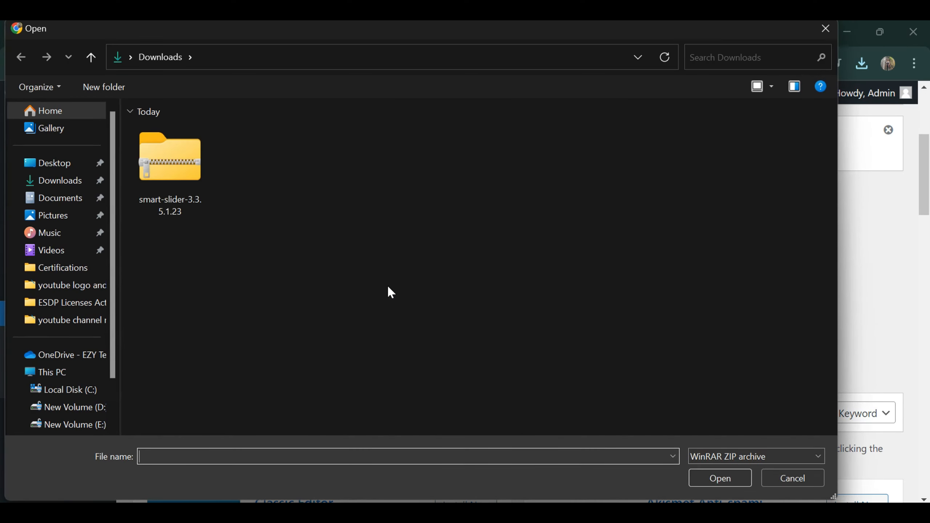
left_click(188, 194)
left_click(718, 478)
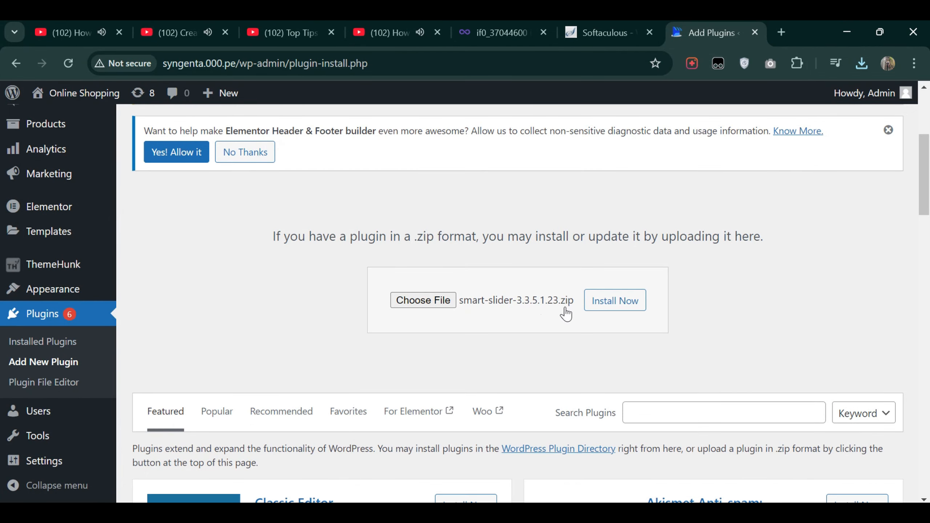
left_click(602, 306)
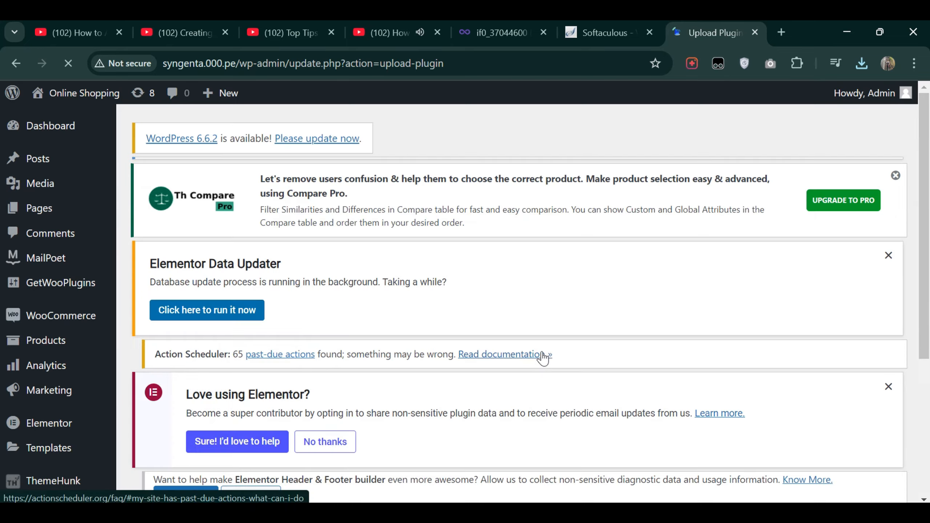
Step: Activate the newly installed Smart Slider plugin and locate its entry among the installed plugins
scroll(543, 357, "down", 4)
scroll(544, 357, "down", 2)
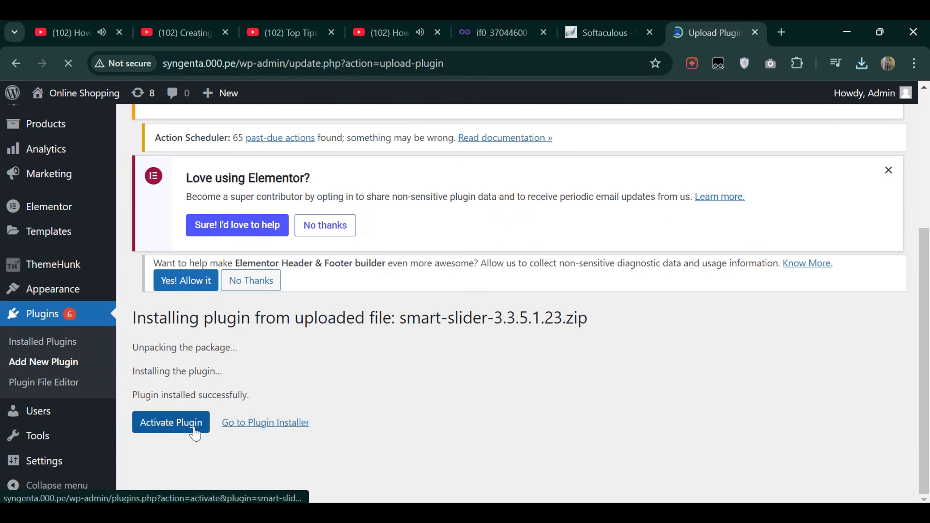
scroll(167, 427, "down", 1)
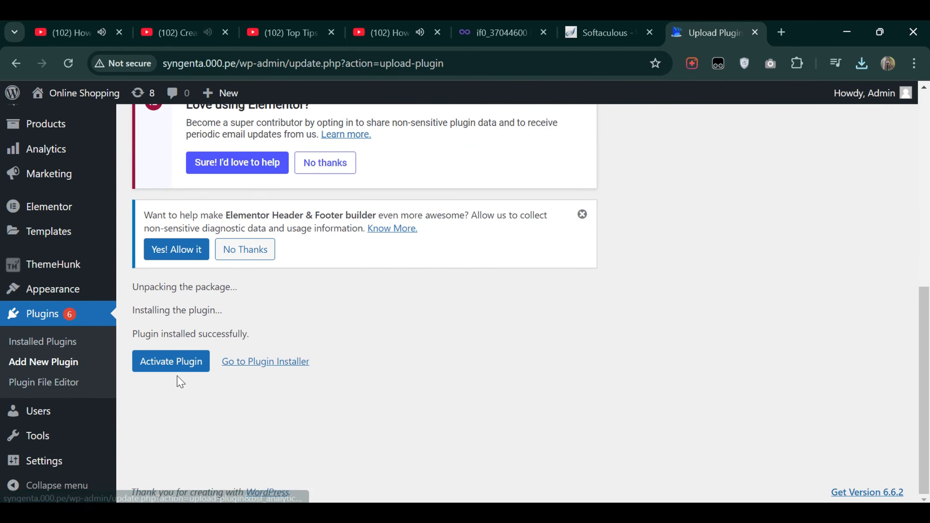
left_click(180, 366)
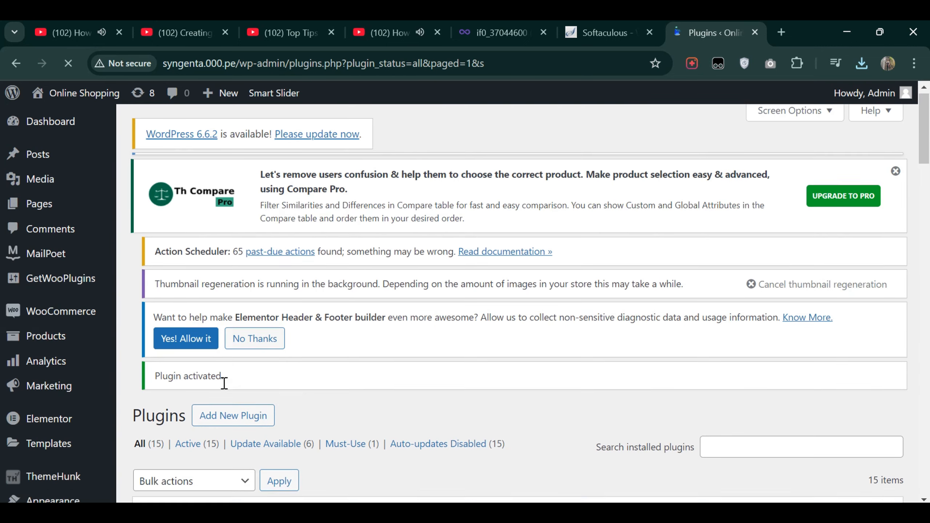
scroll(224, 384, "down", 6)
scroll(224, 388, "down", 12)
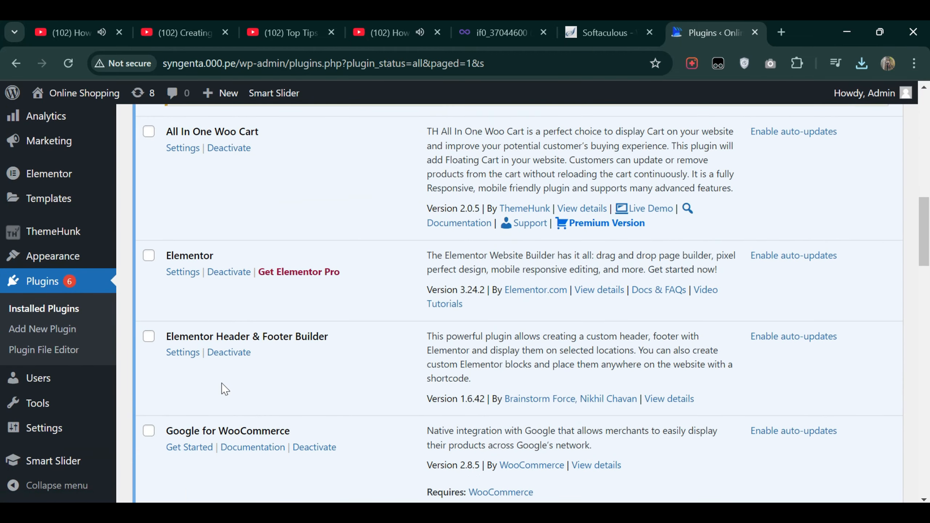
scroll(216, 389, "down", 10)
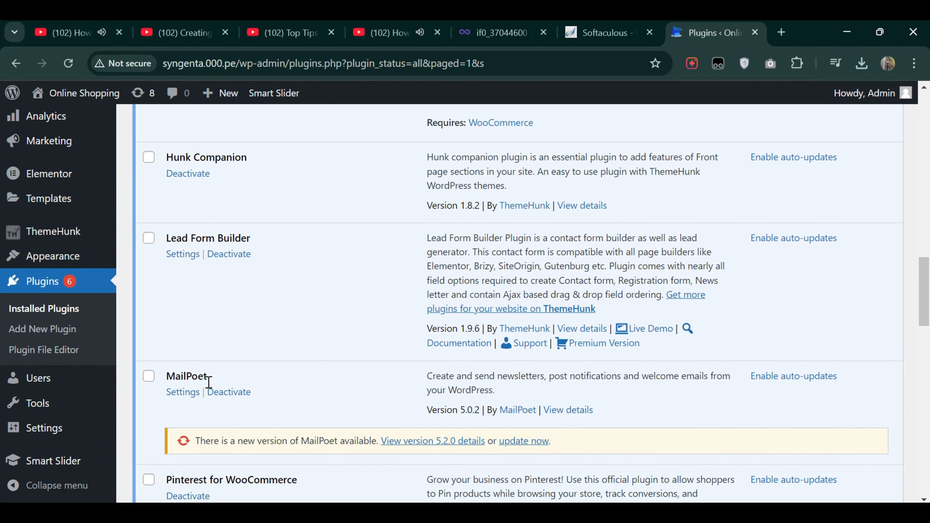
scroll(211, 388, "down", 4)
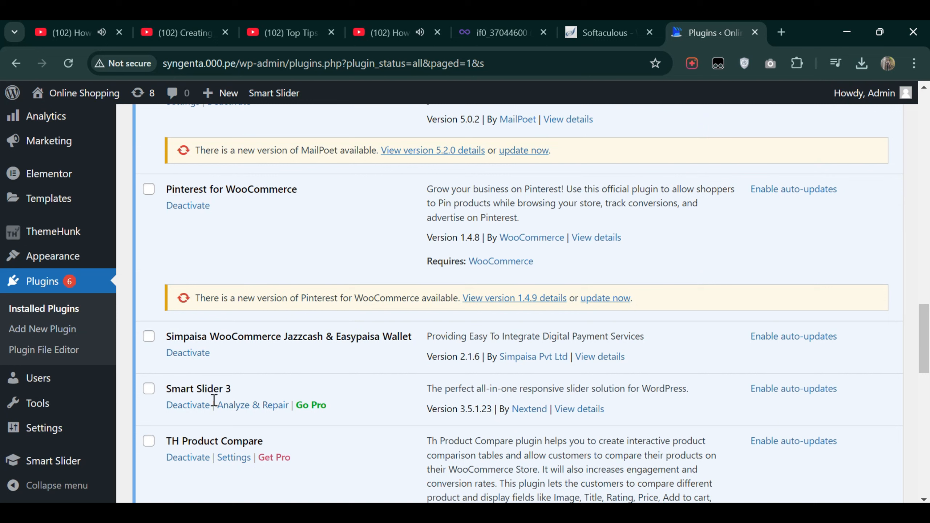
Step: Open Smart Slider in the WordPress admin and continue past its welcome page to the plugin's dashboard
mouse_move(60, 464)
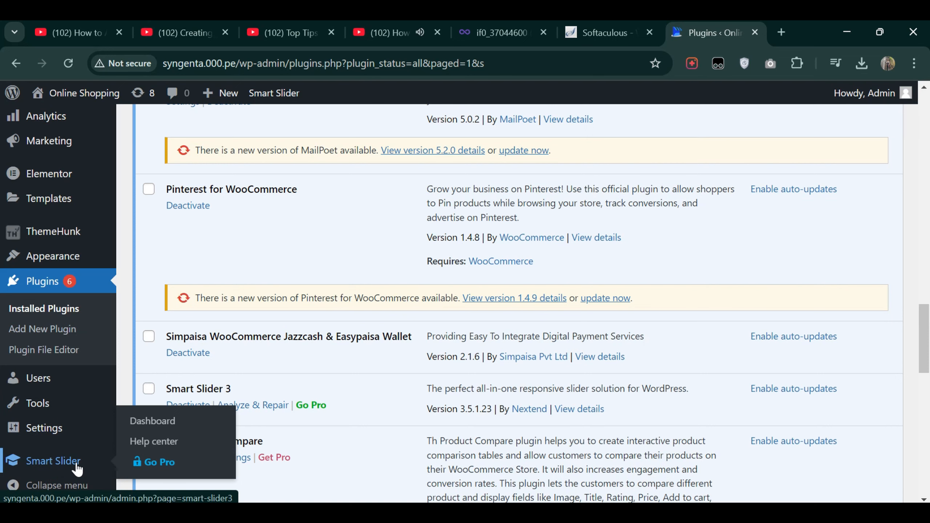
left_click(76, 467)
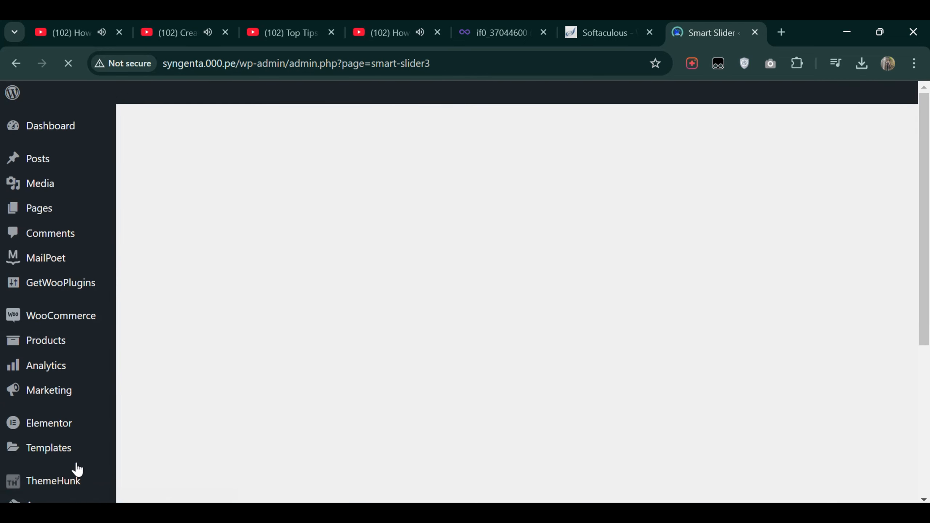
scroll(409, 370, "down", 5)
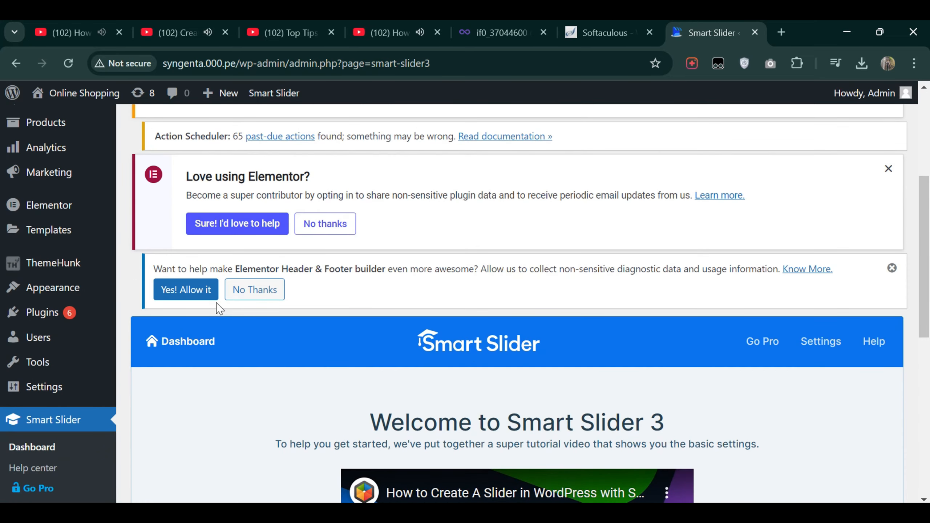
scroll(394, 357, "down", 5)
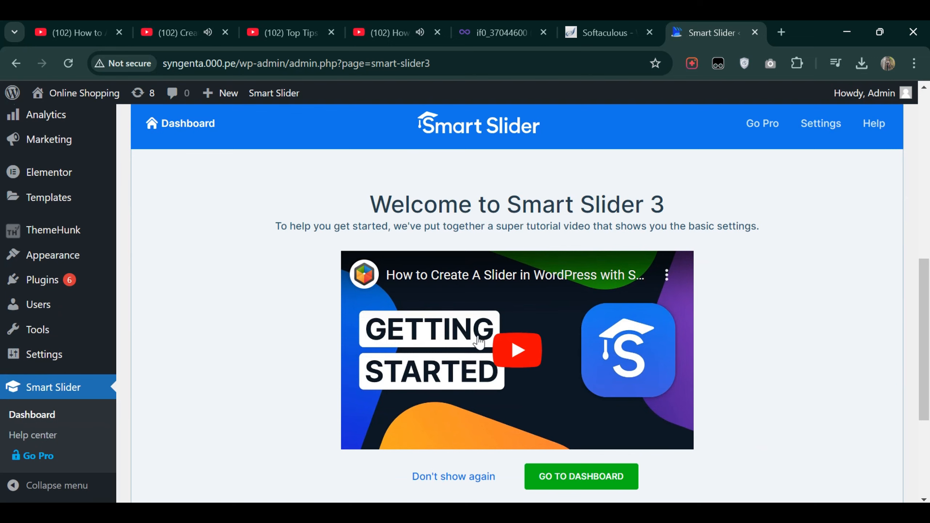
scroll(567, 406, "up", 9)
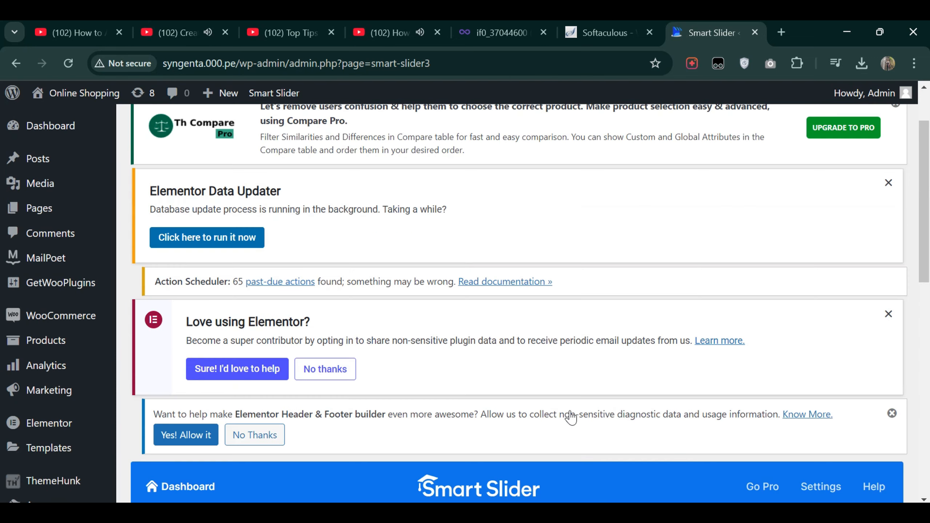
scroll(568, 413, "down", 10)
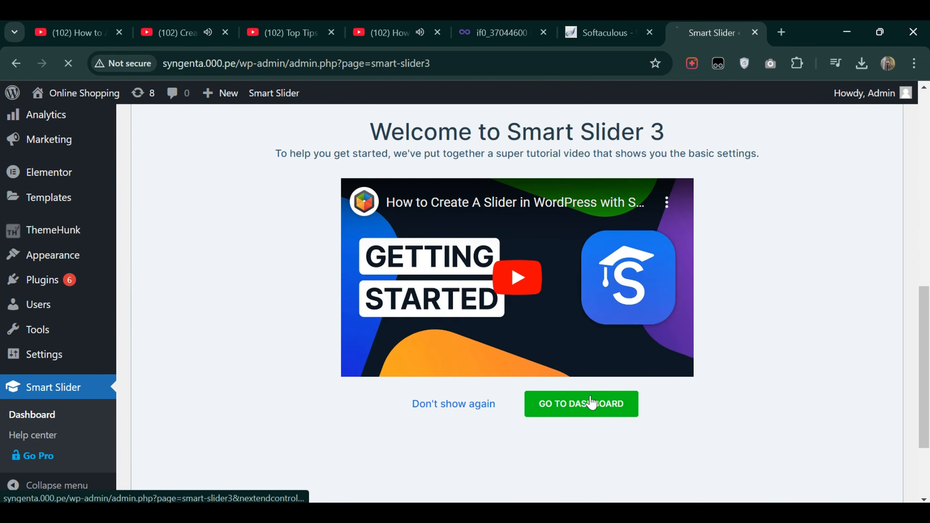
left_click(590, 403)
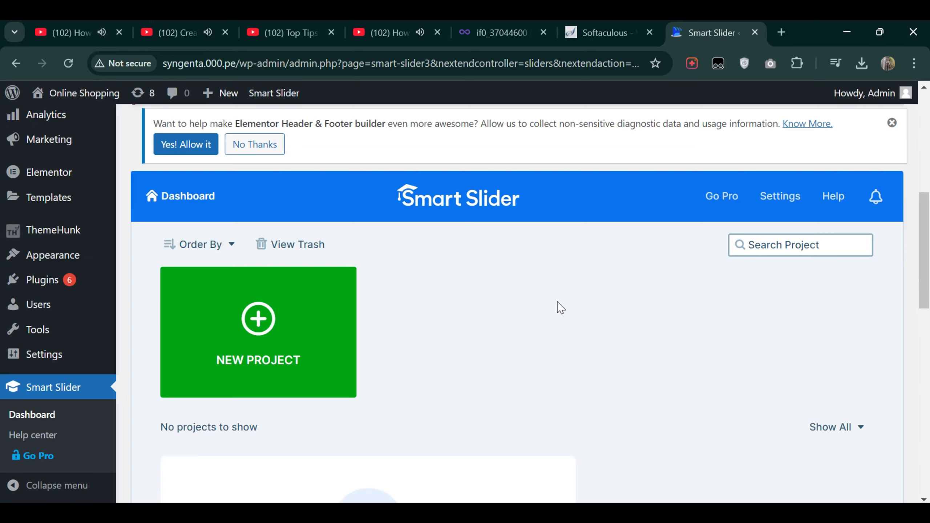
Step: Start a new project in the Smart Slider dashboard to bring up the choice between a blank project and a template
scroll(447, 316, "down", 4)
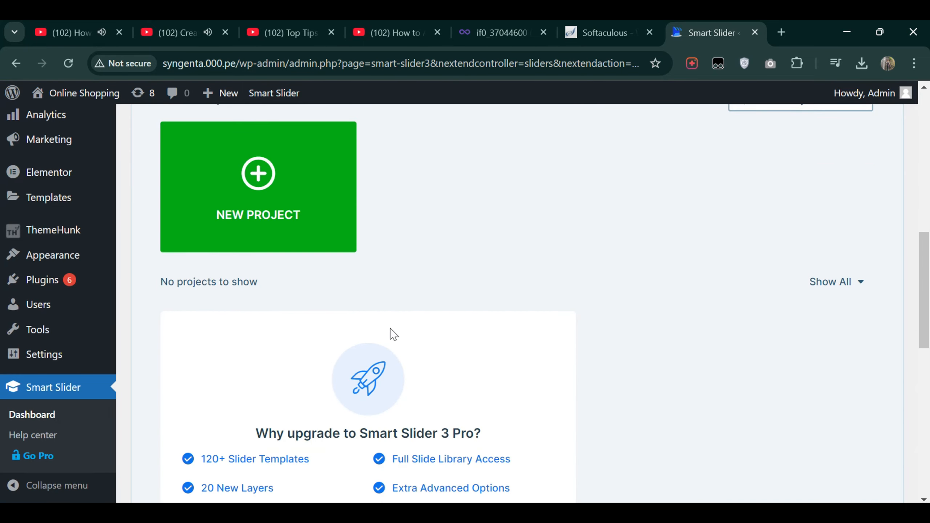
scroll(332, 285, "up", 4)
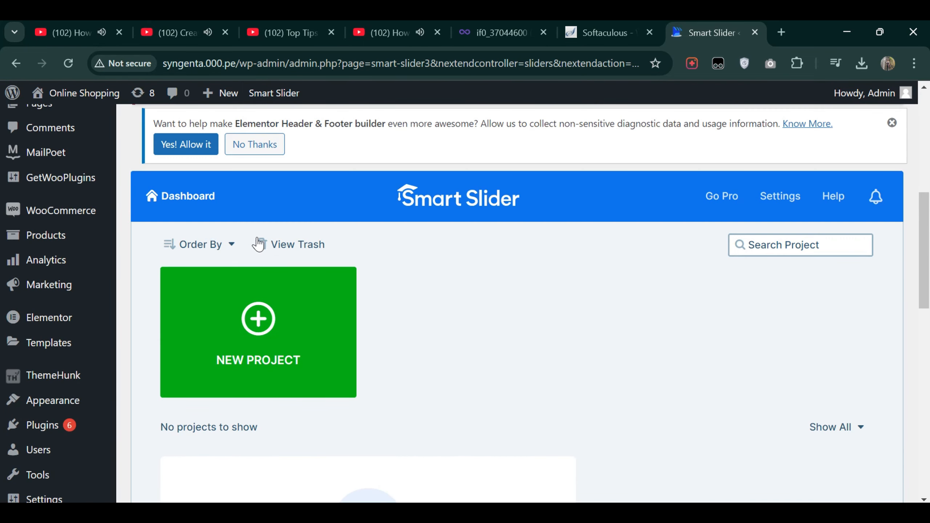
scroll(260, 294, "up", 6)
scroll(256, 298, "down", 8)
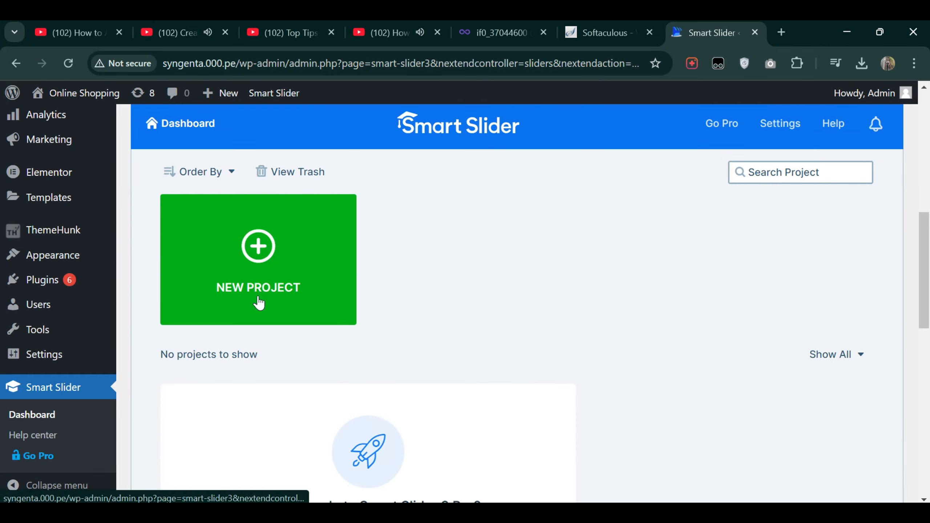
left_click(258, 304)
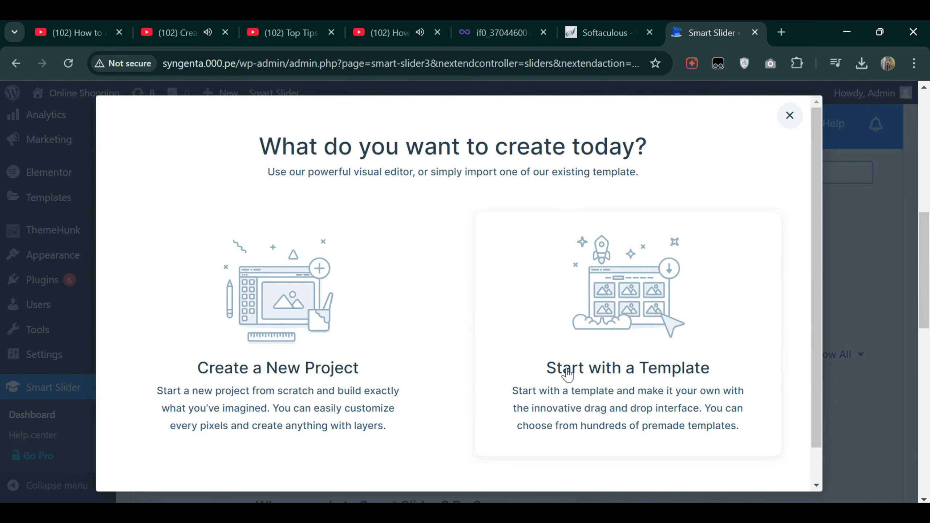
Step: Start the project from a template and filter the template library to the free ones
left_click(641, 330)
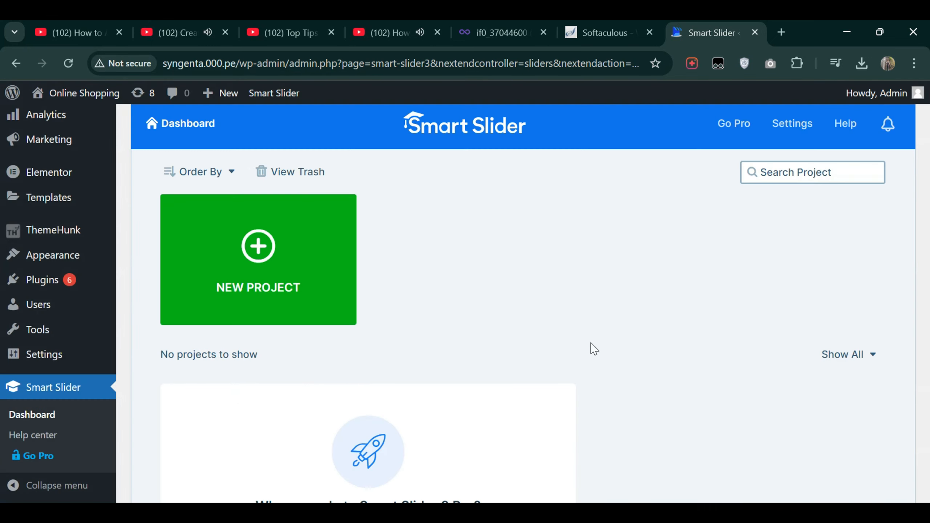
scroll(481, 340, "down", 4)
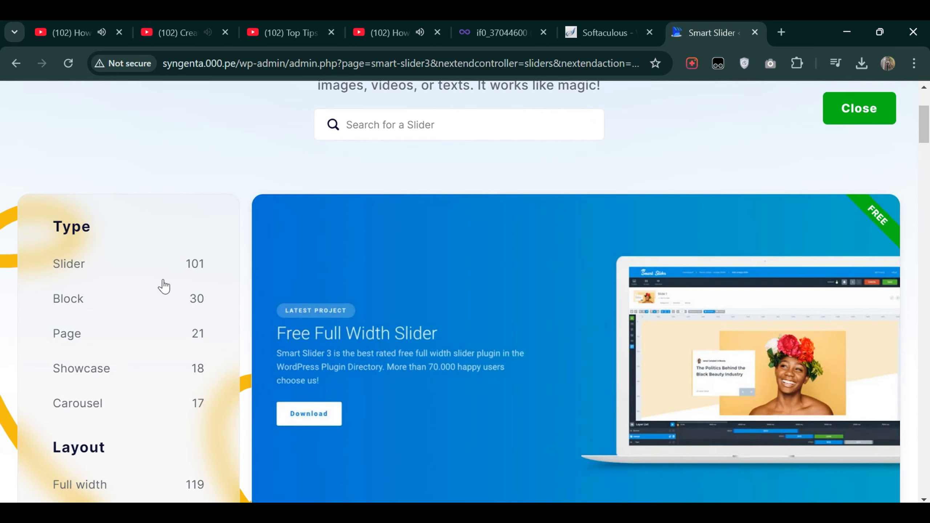
scroll(485, 299, "down", 2)
scroll(485, 299, "down", 1)
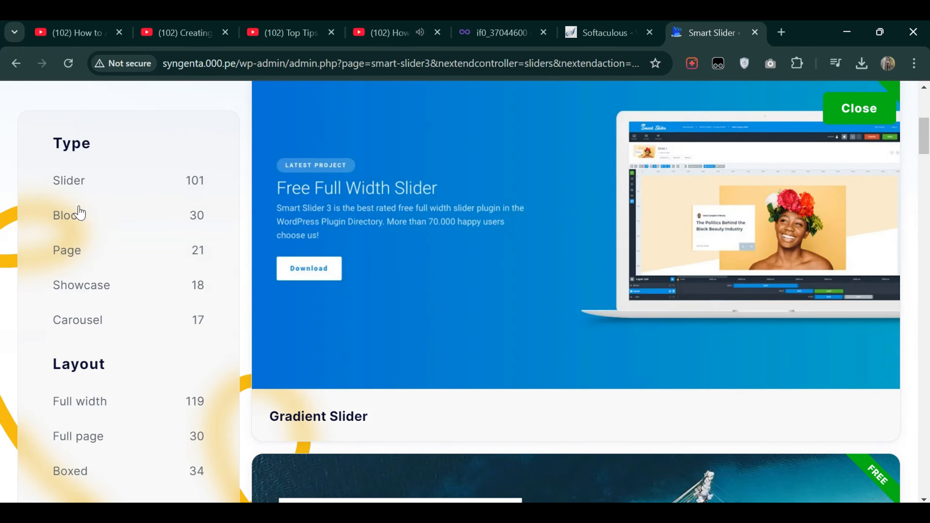
scroll(147, 320, "down", 15)
scroll(152, 330, "up", 5)
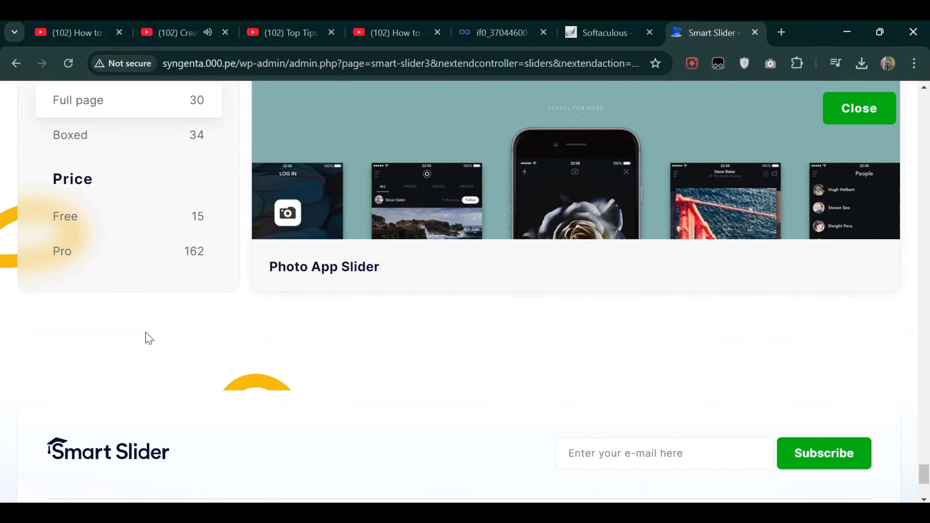
left_click(67, 218)
Step: Look through the free templates and import the Gradient Slider template as the new project
scroll(377, 284, "up", 10)
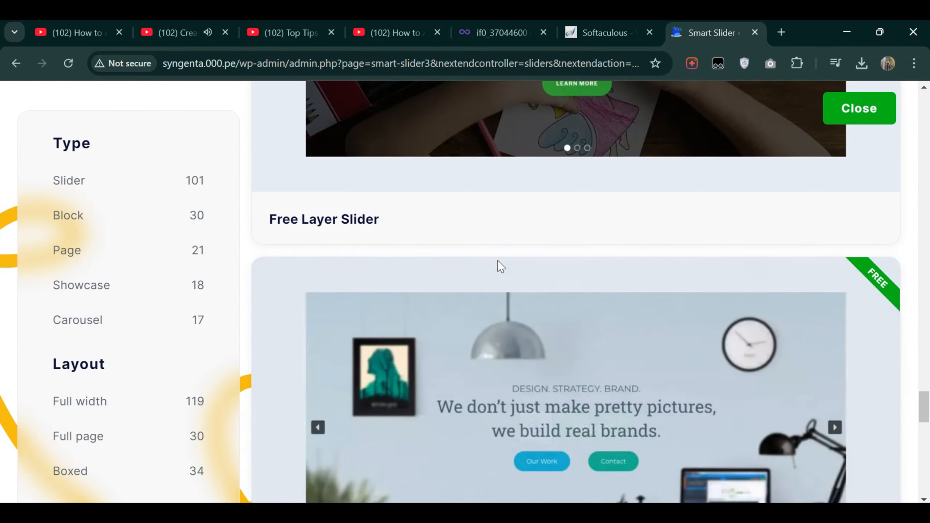
scroll(497, 262, "up", 15)
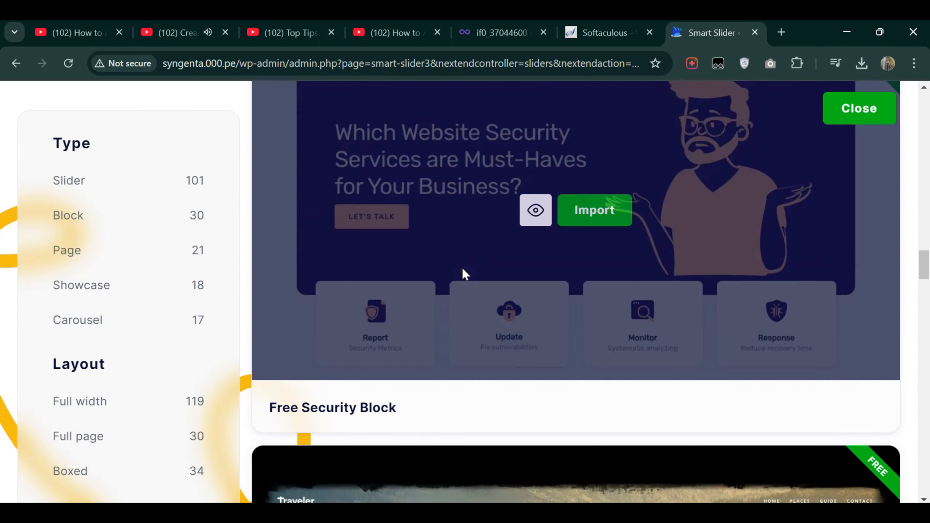
scroll(462, 271, "up", 15)
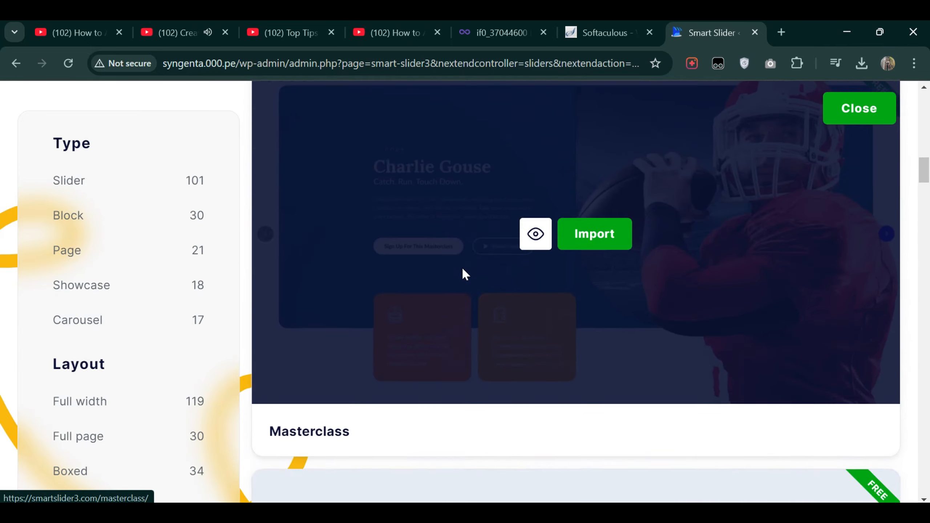
scroll(464, 274, "up", 15)
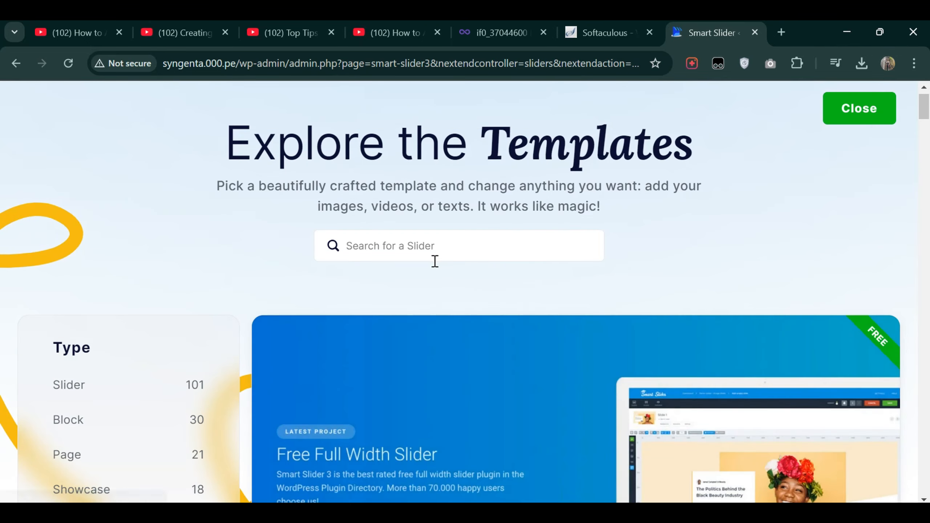
scroll(435, 265, "down", 5)
scroll(538, 345, "up", 5)
scroll(537, 345, "down", 5)
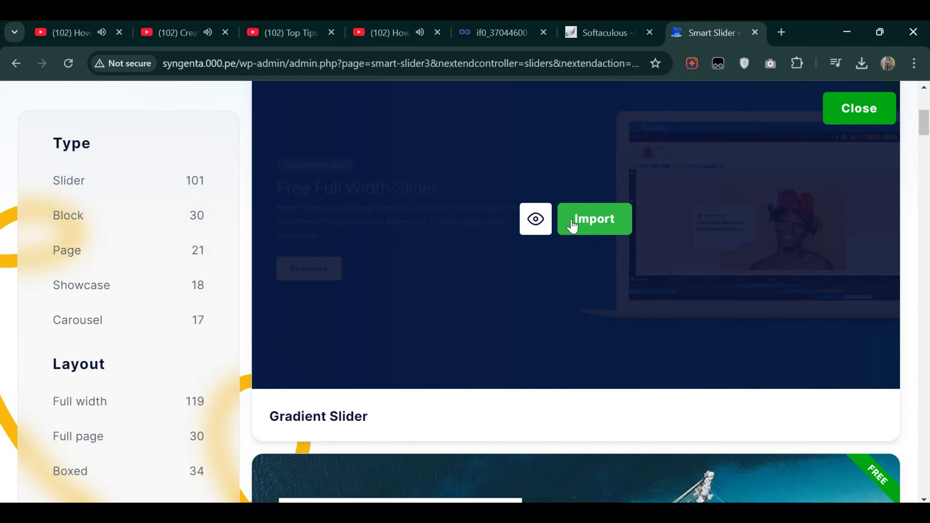
left_click(571, 226)
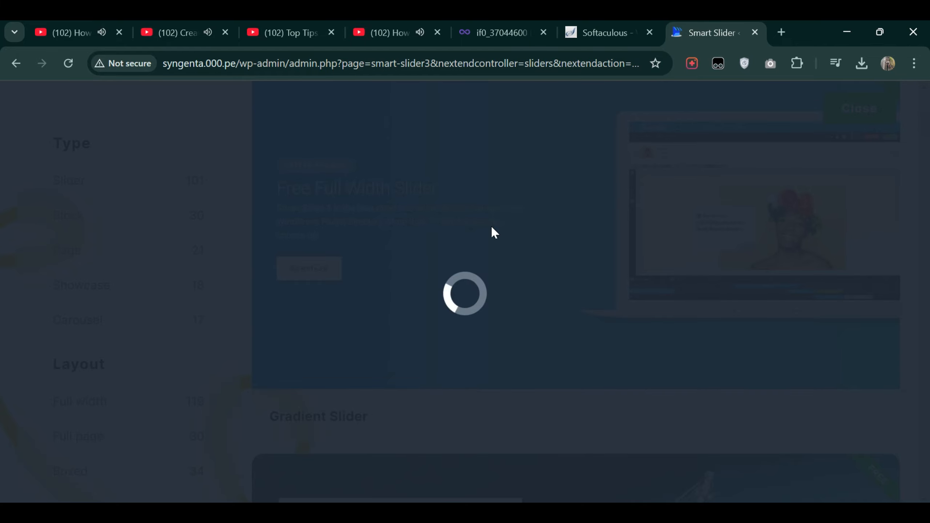
Step: Open Slide 1 of the imported slider for editing and change the badge button's label to LATEST PRODUCT
scroll(629, 296, "down", 8)
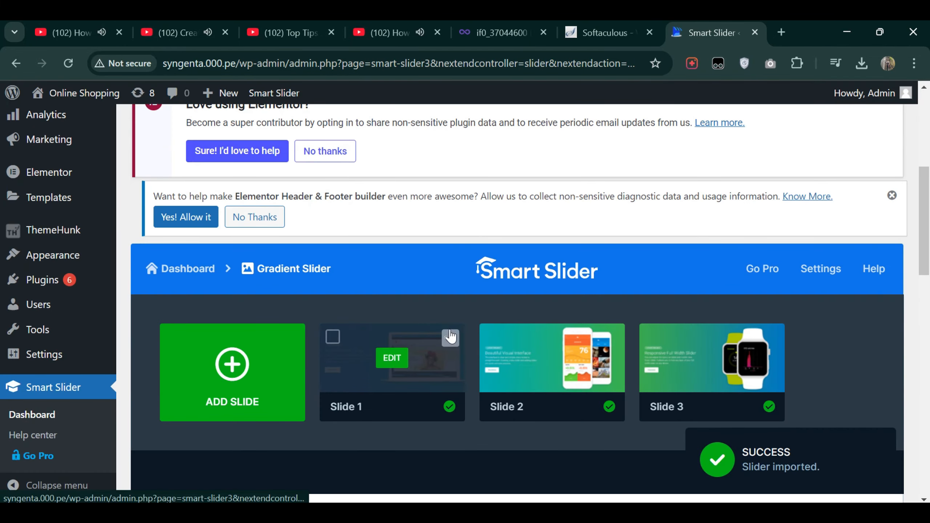
scroll(550, 308, "down", 4)
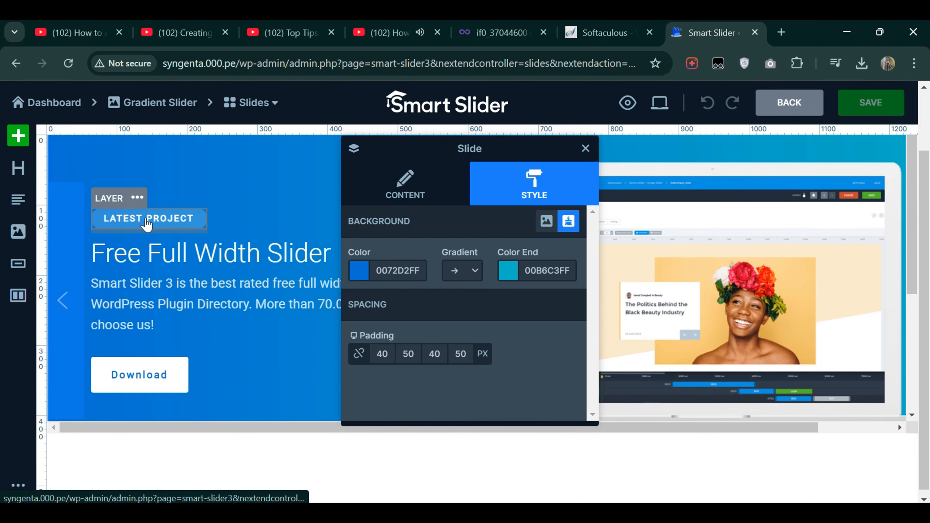
left_click(146, 223)
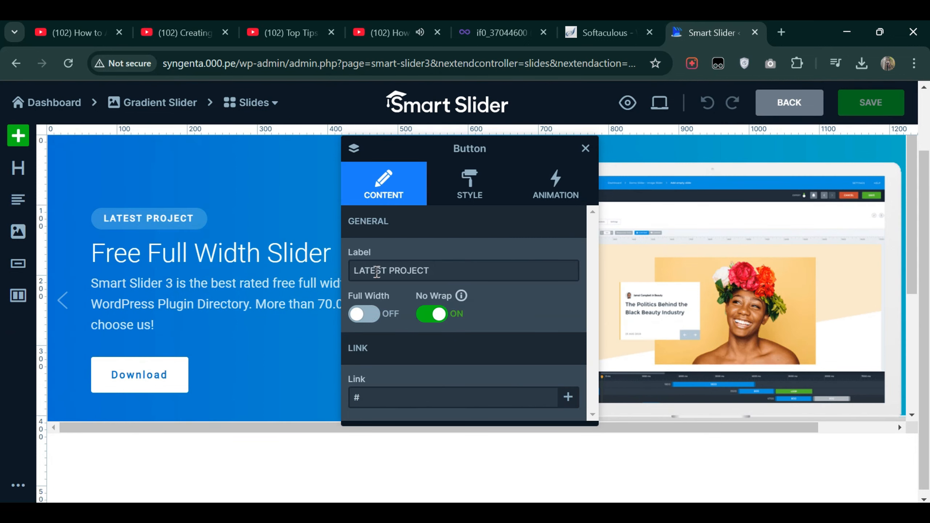
left_click(376, 272)
double_click(408, 272)
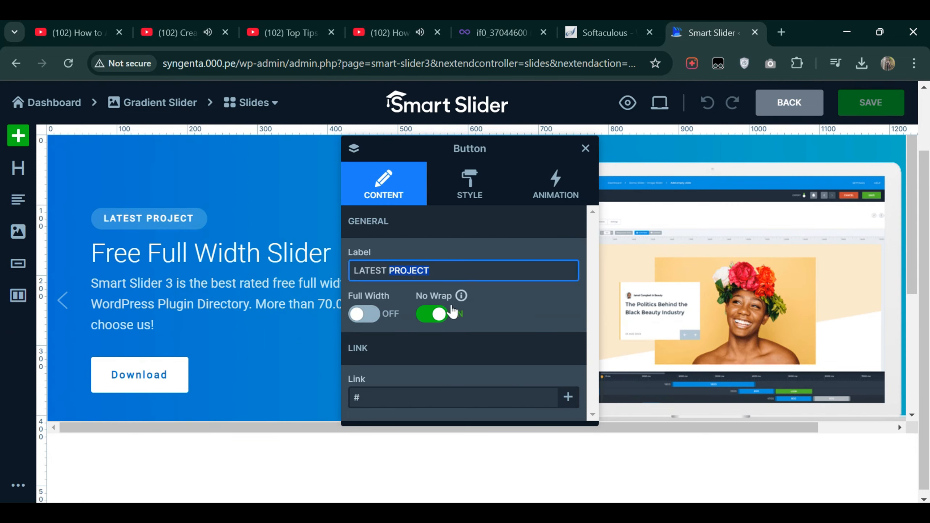
key("Caps_Lock")
type("P")
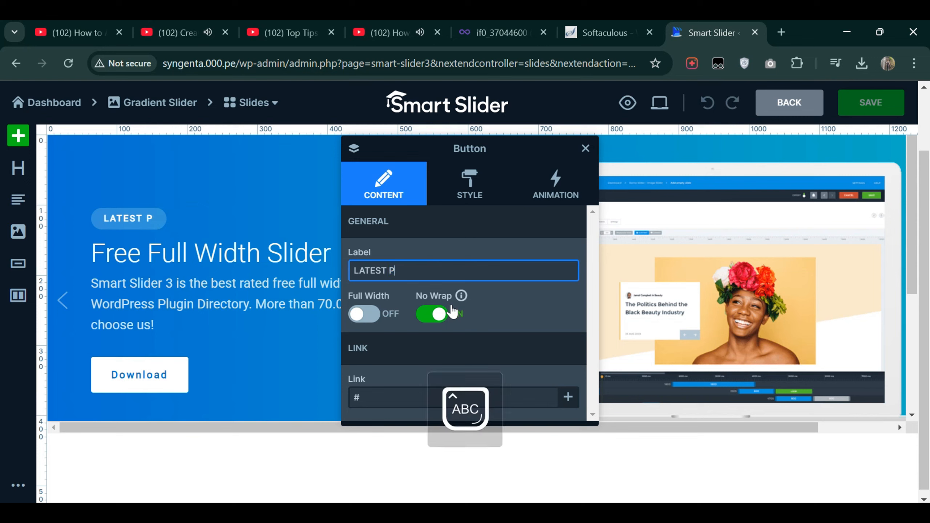
type("RODUCT")
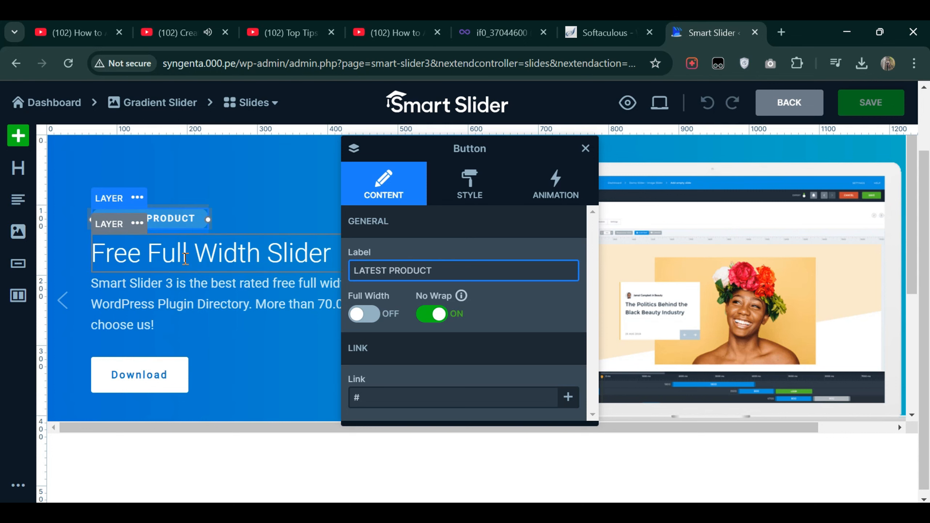
Step: Try green 2ECC71FF and teal 00C1C4FF as the Download button's background colour and restore its white background
left_click(94, 252)
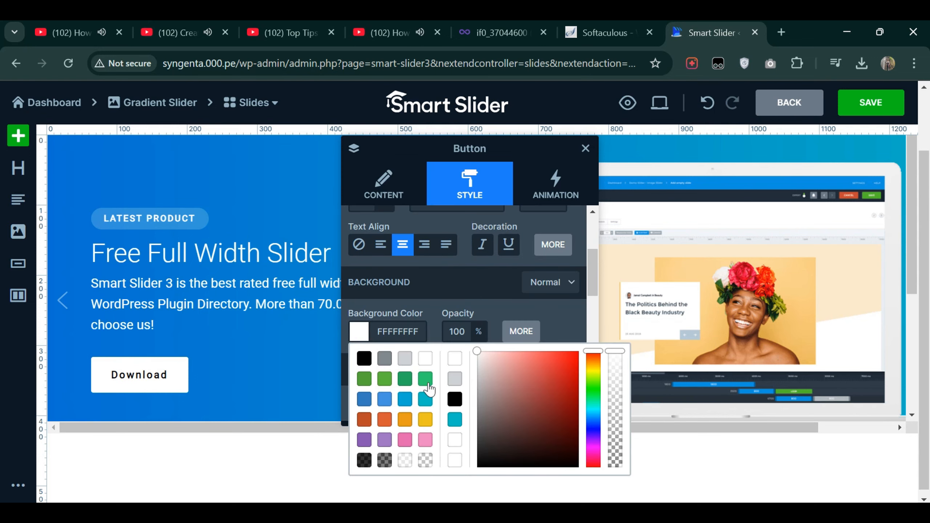
left_click(425, 380)
left_click(360, 332)
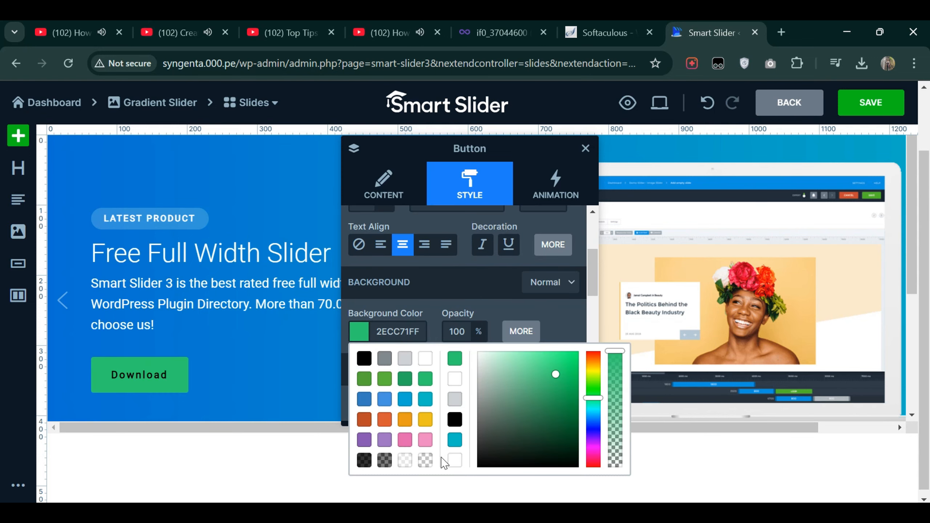
left_click(455, 439)
left_click(353, 337)
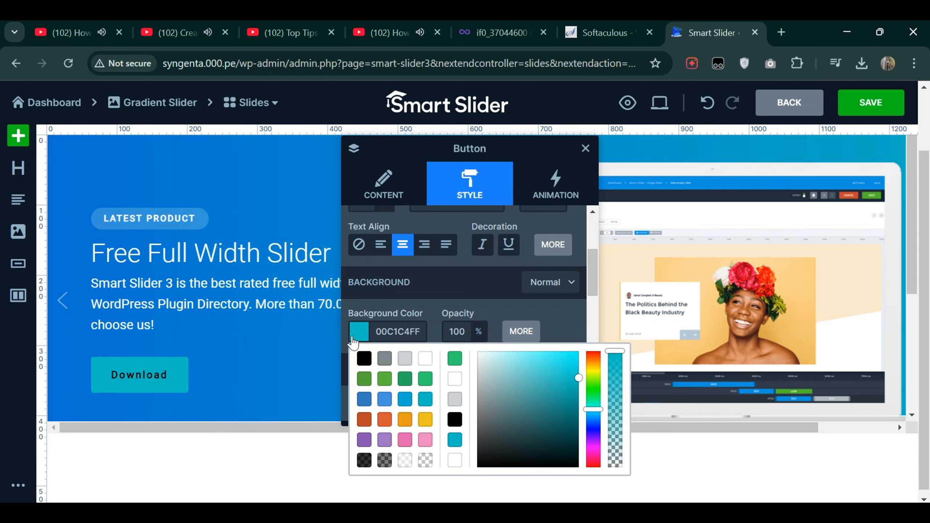
left_click(585, 149)
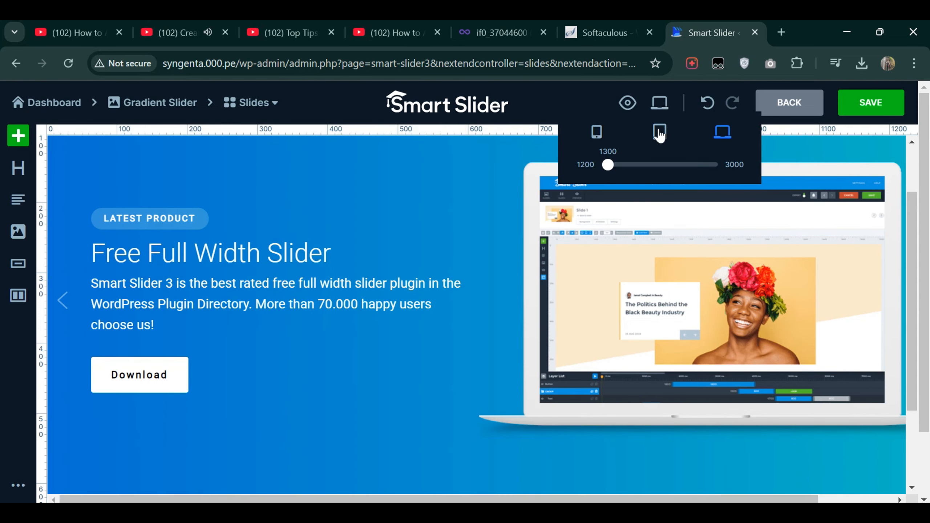
Step: Check the slide's layout in the tablet view and switch the editor to the mobile view
left_click(659, 133)
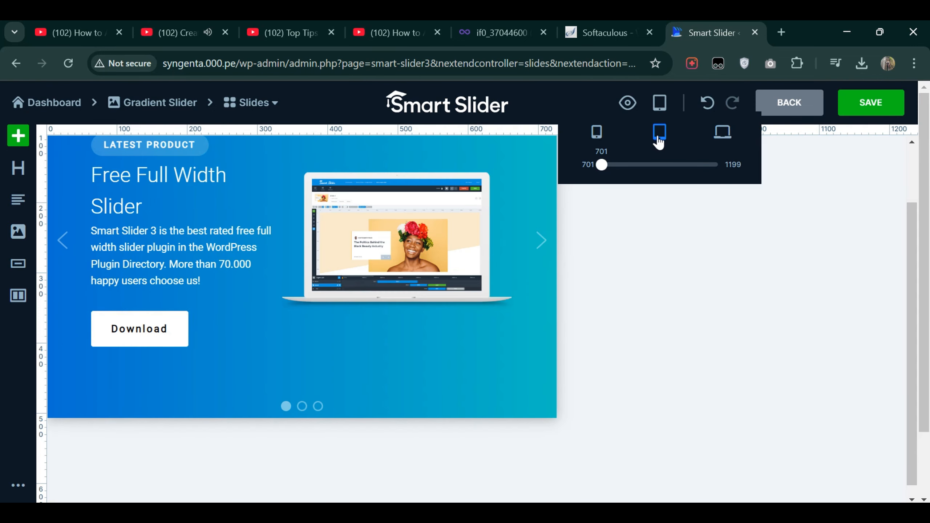
mouse_move(660, 103)
left_click(598, 134)
scroll(143, 224, "up", 2)
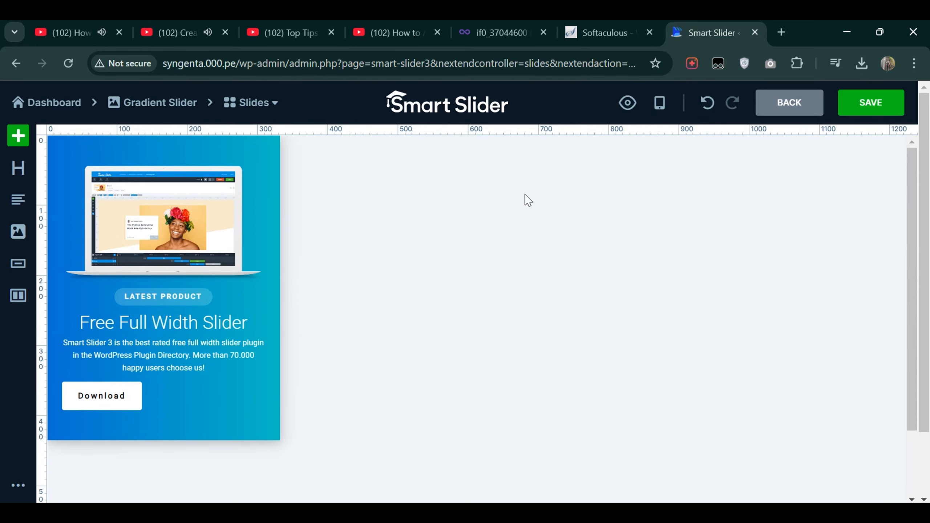
Step: Centre-align the Download button within the slide's mobile layout
left_click(134, 394)
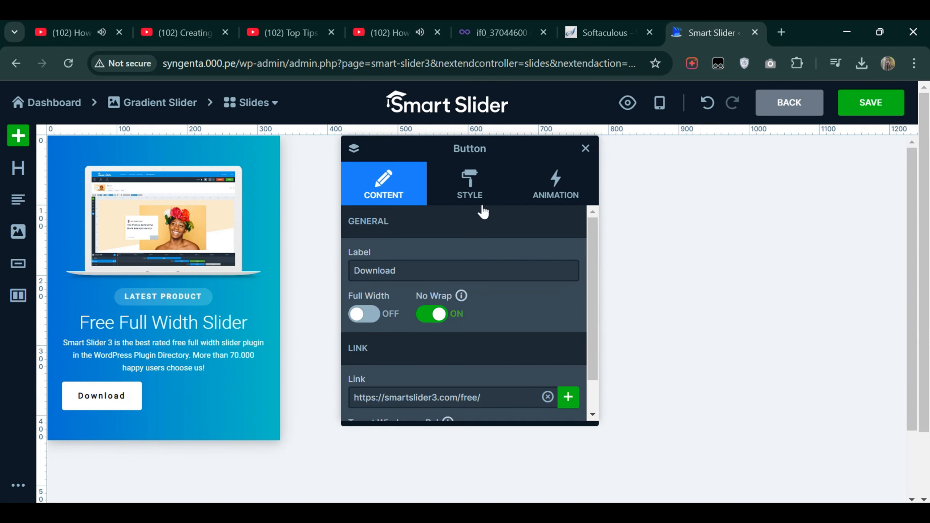
left_click(468, 198)
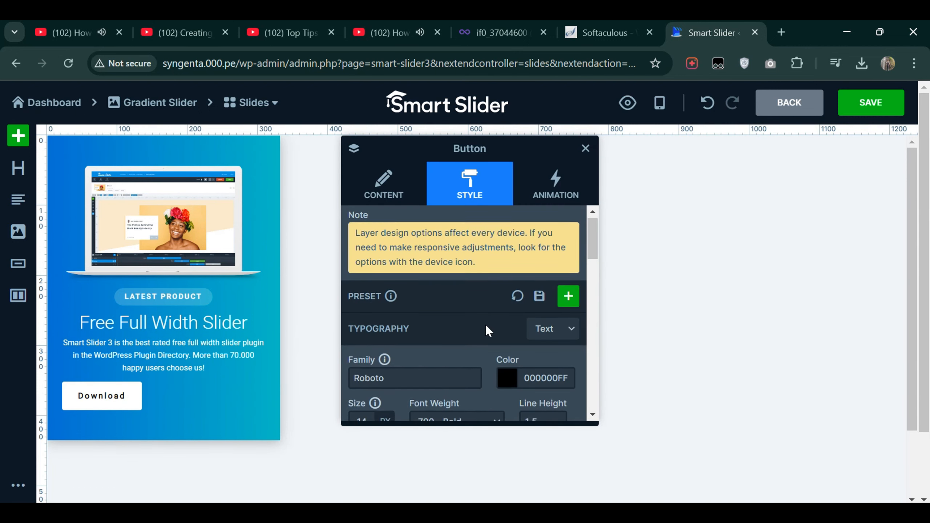
scroll(486, 325, "down", 5)
scroll(422, 277, "down", 10)
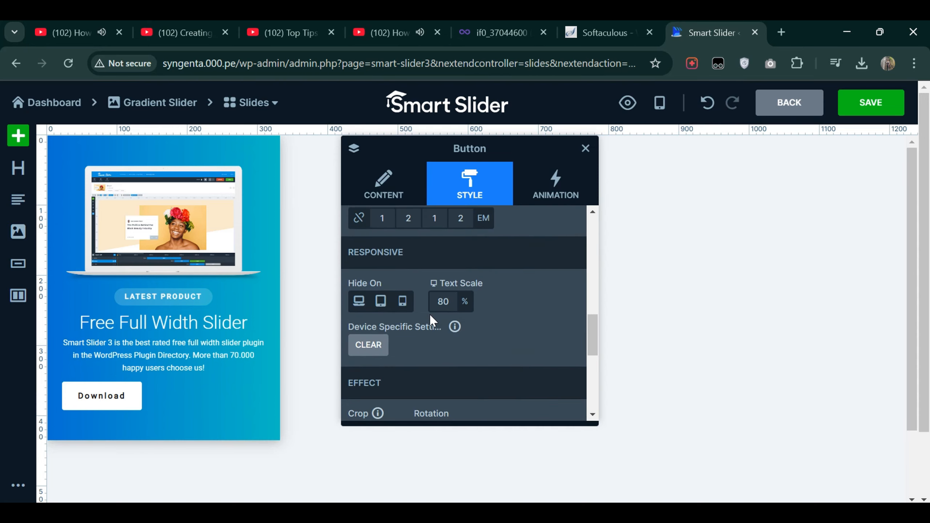
left_click(476, 305)
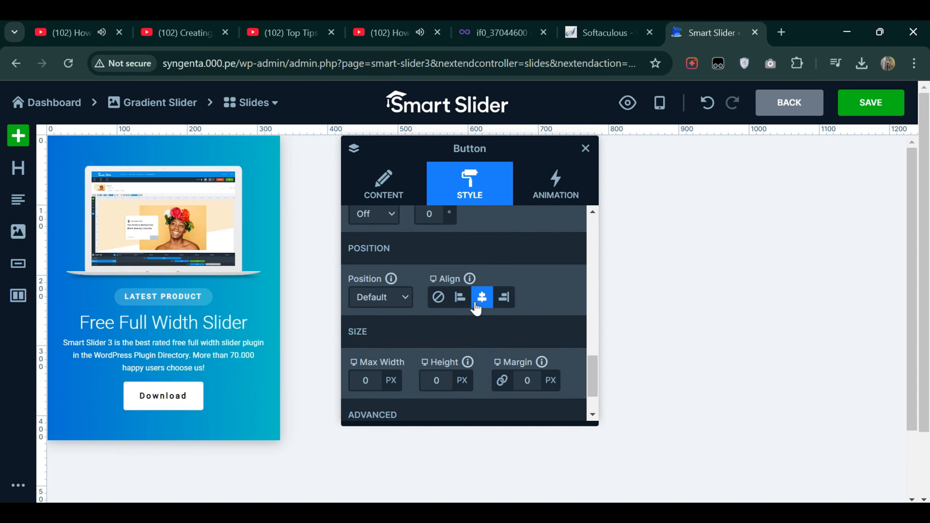
scroll(534, 278, "up", 15)
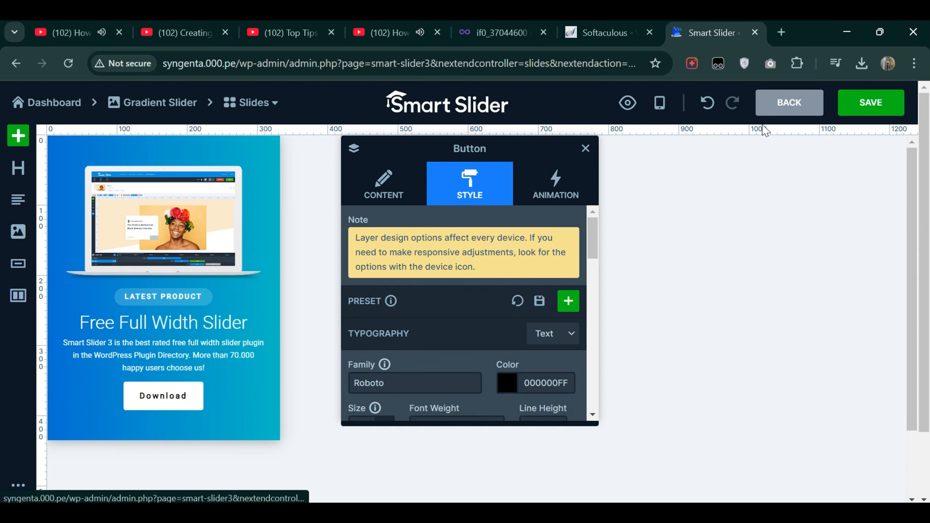
Step: Switch the slide editor back to the desktop view and save the slide
left_click(658, 104)
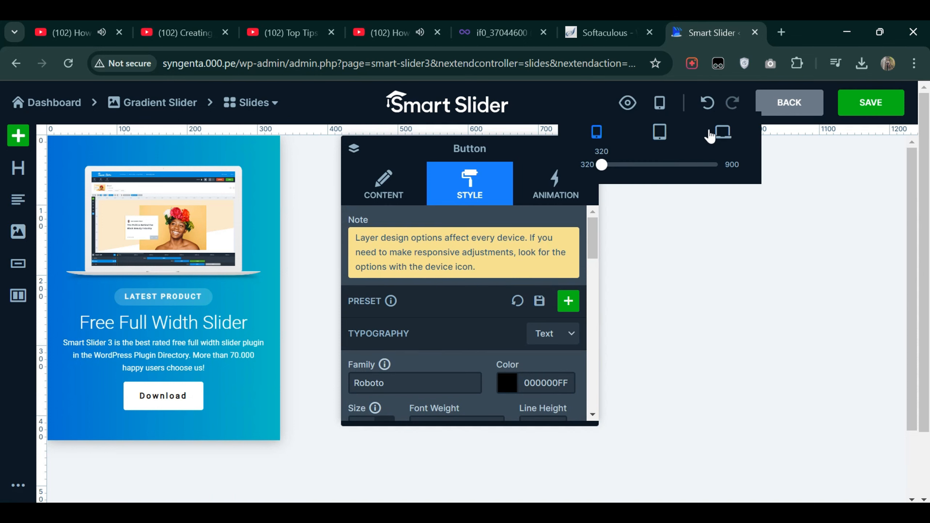
left_click(722, 133)
left_click(859, 100)
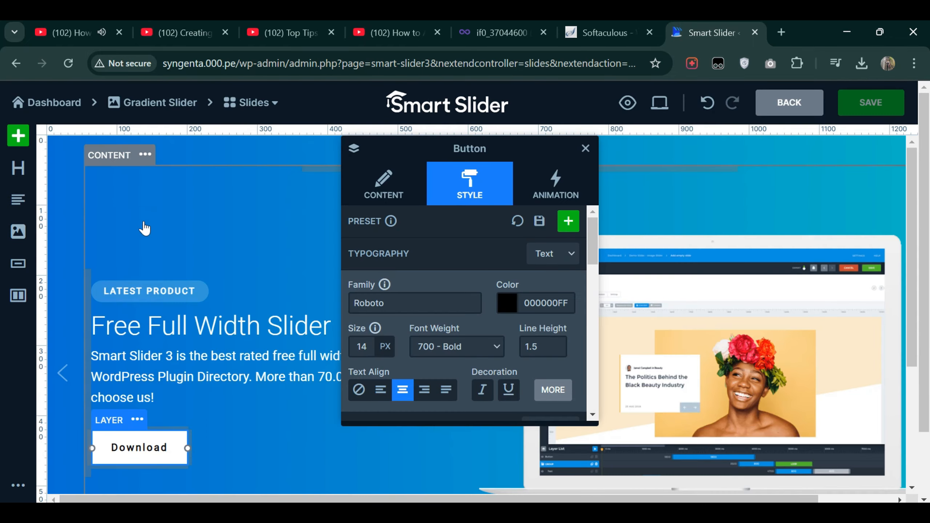
Step: Return to the Smart Slider dashboard and locate the Gradient Slider project
left_click(53, 106)
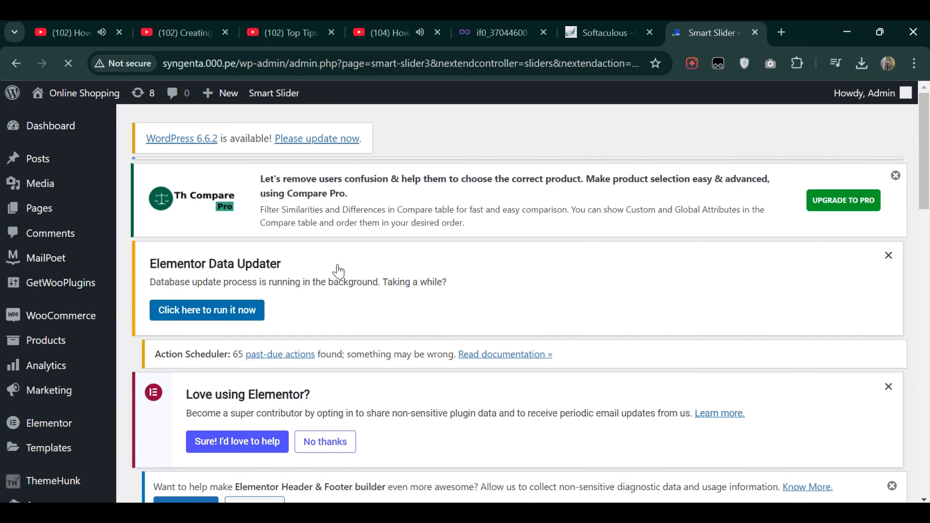
scroll(338, 271, "down", 8)
mouse_move(468, 324)
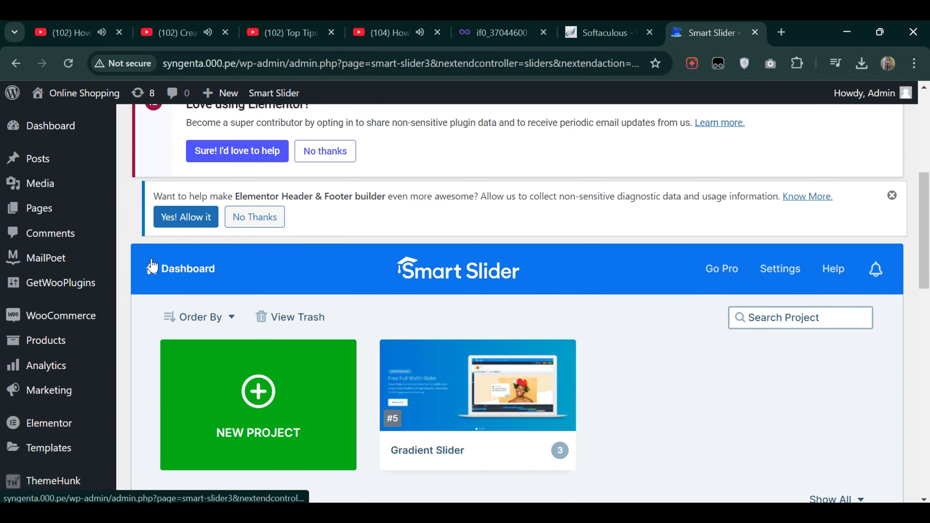
Step: Open the list of all WordPress pages and open the Home front page for editing with Elementor
mouse_move(48, 212)
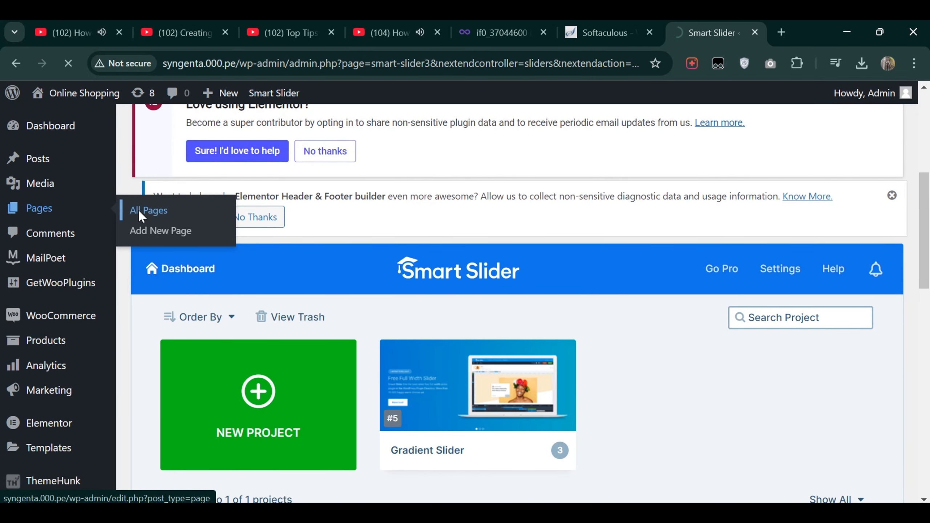
scroll(301, 282, "down", 5)
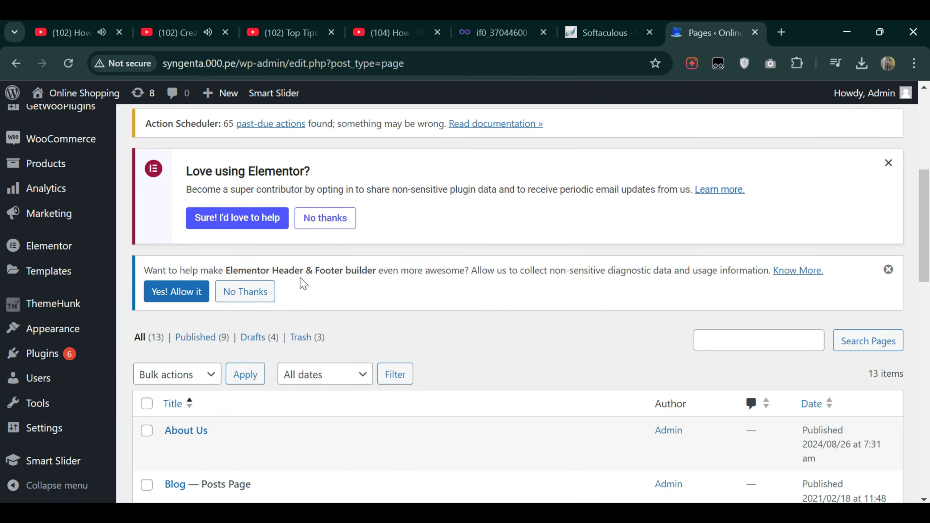
scroll(301, 282, "down", 6)
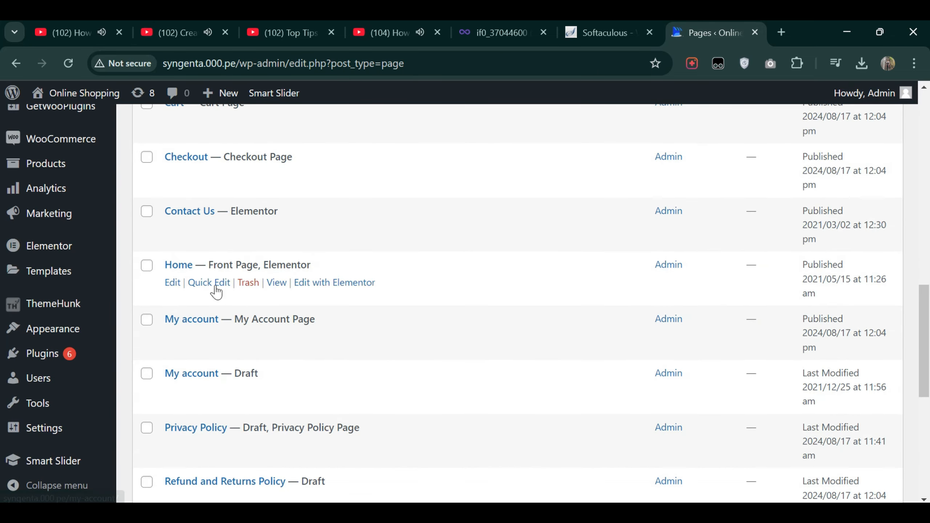
left_click(322, 286)
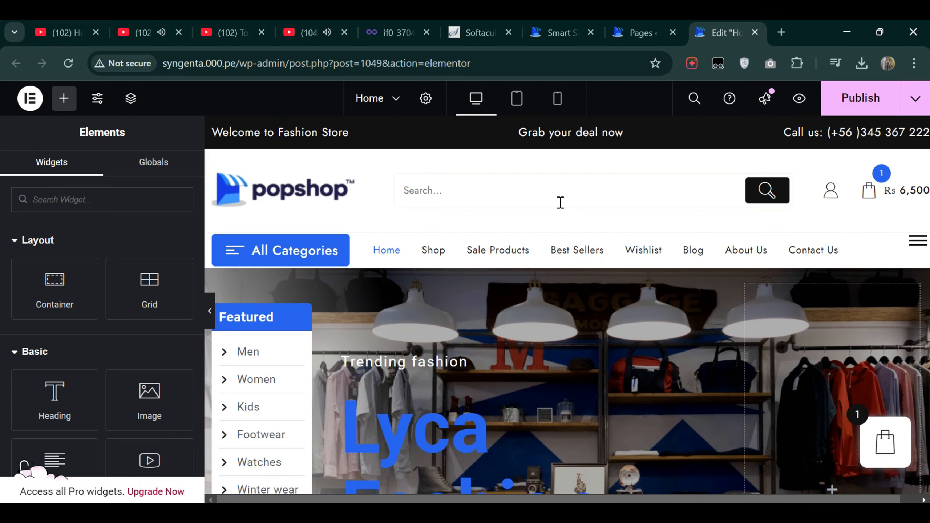
Step: Add a new section between the hero banner and the Free Shipping row, and place a Smart Slider widget in it
scroll(563, 257, "down", 5)
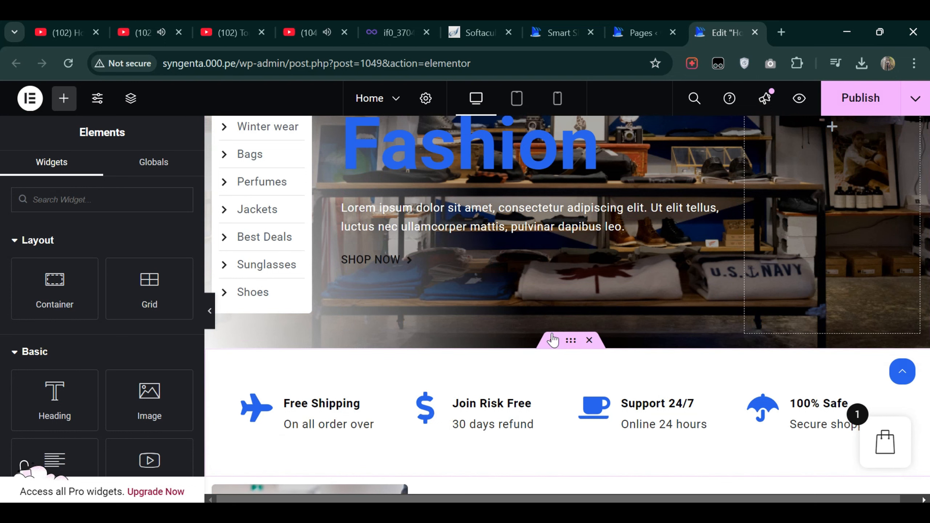
left_click(553, 342)
left_click(536, 413)
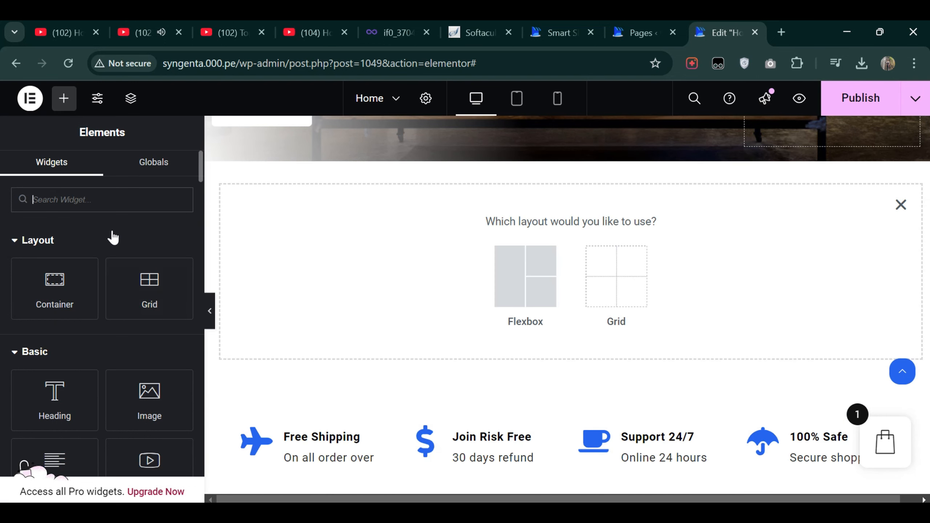
type("SLI")
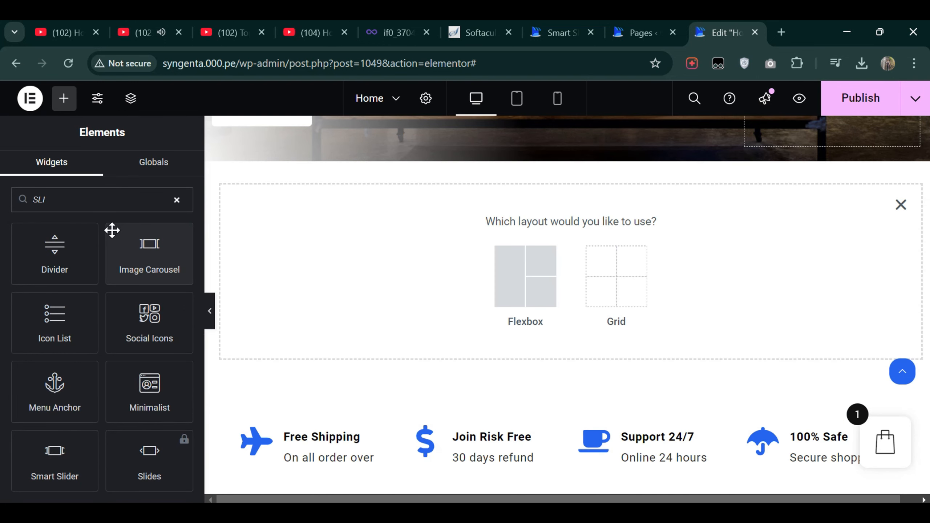
type("DER")
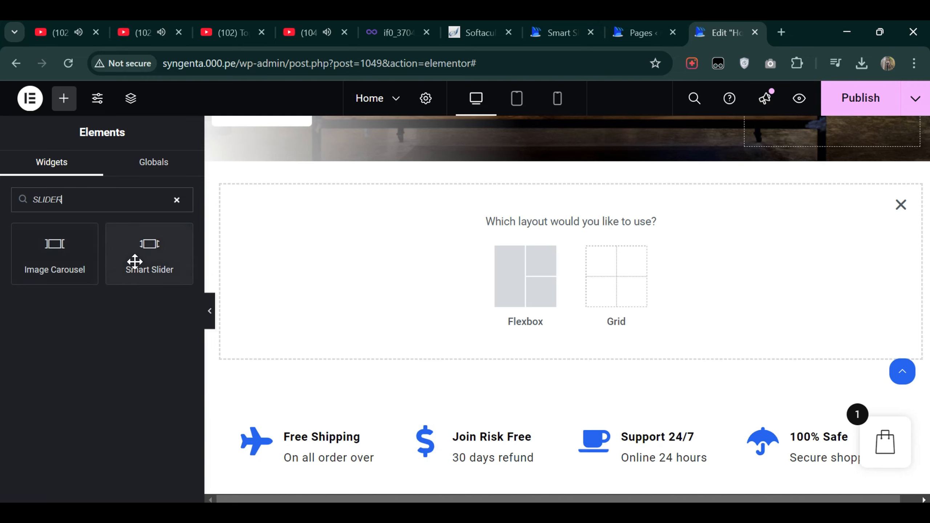
left_click_drag(135, 259, 492, 279)
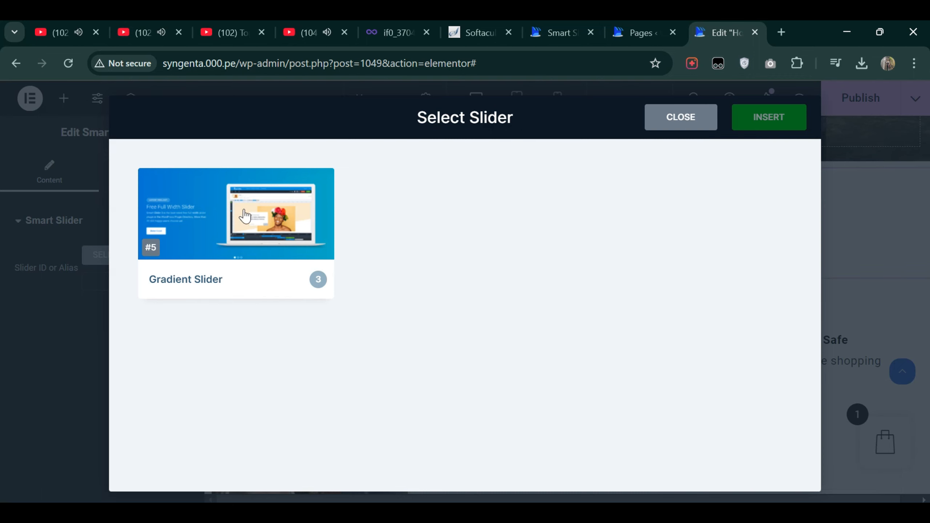
Step: Insert the Gradient Slider project into the Smart Slider widget and check how it sits on the page
left_click(244, 215)
left_click(769, 124)
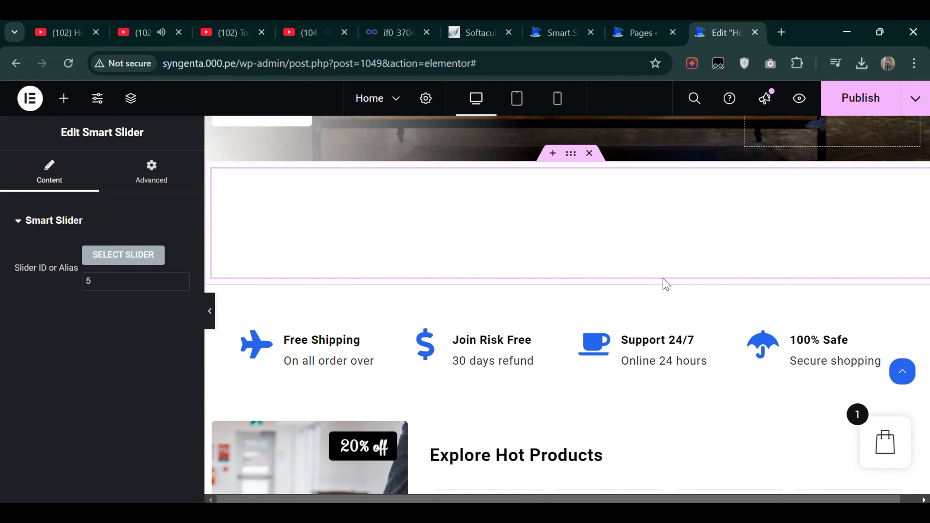
scroll(514, 284, "down", 3)
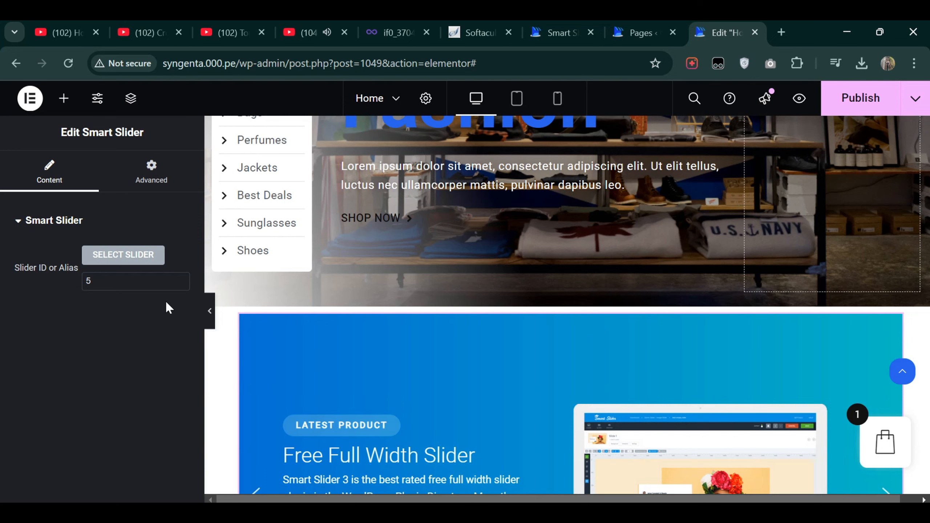
scroll(279, 348, "down", 6)
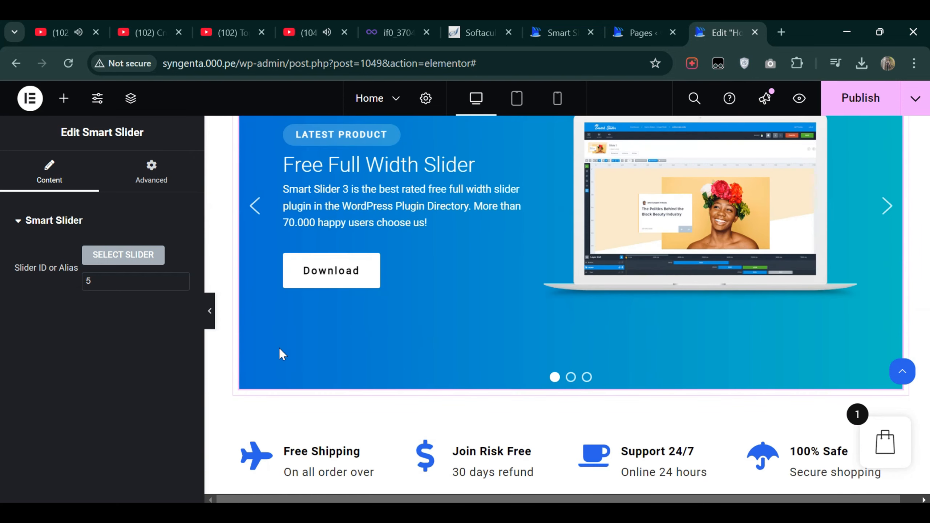
scroll(302, 324, "up", 5)
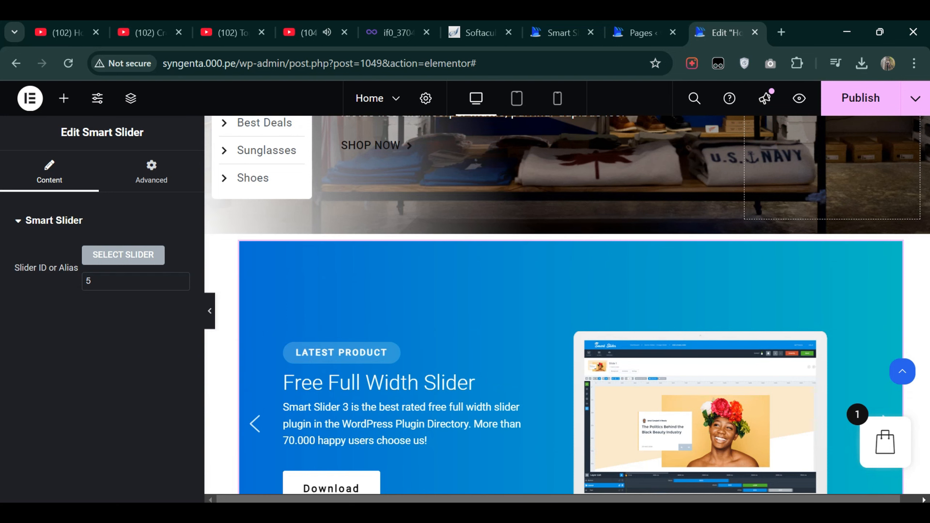
scroll(302, 324, "down", 4)
Step: Try the End, Center and Start self-alignments on the slider widget, settle on Stretch, and publish the page
left_click(175, 186)
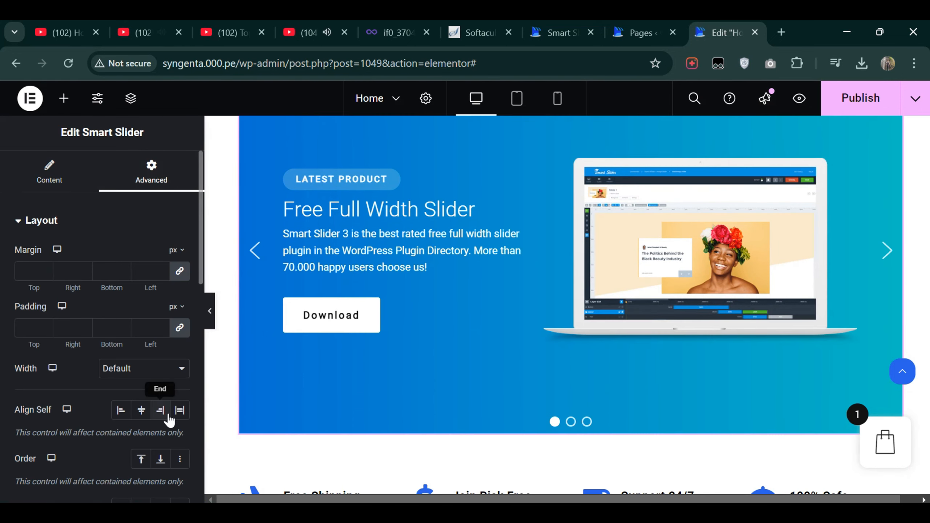
scroll(446, 408, "up", 3)
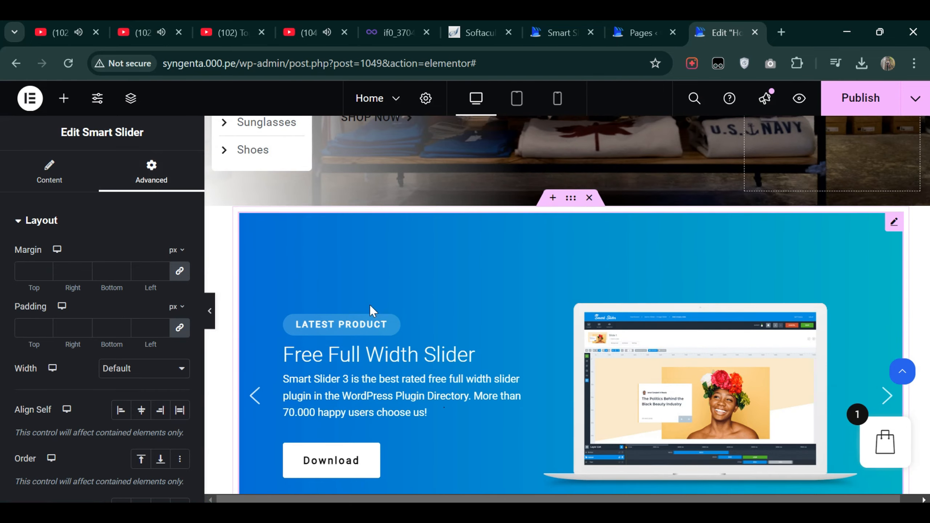
left_click(161, 410)
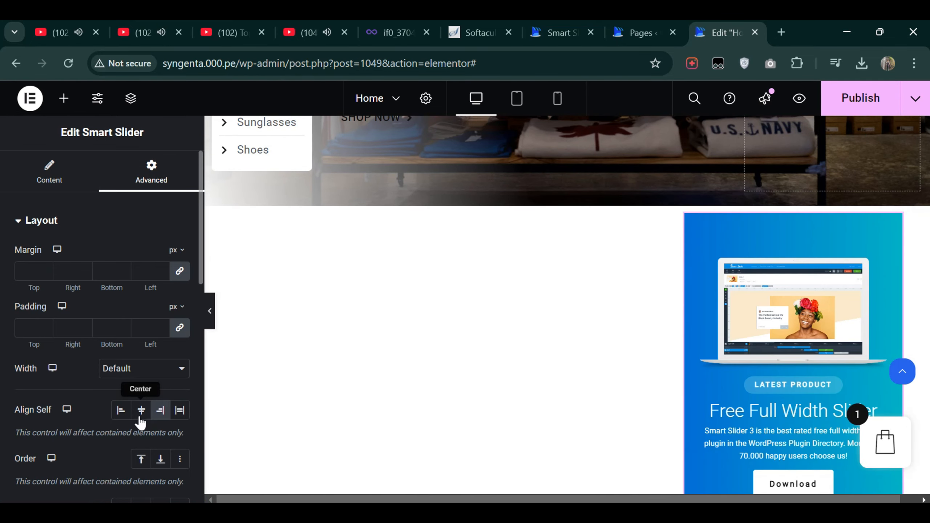
left_click(142, 410)
left_click(121, 410)
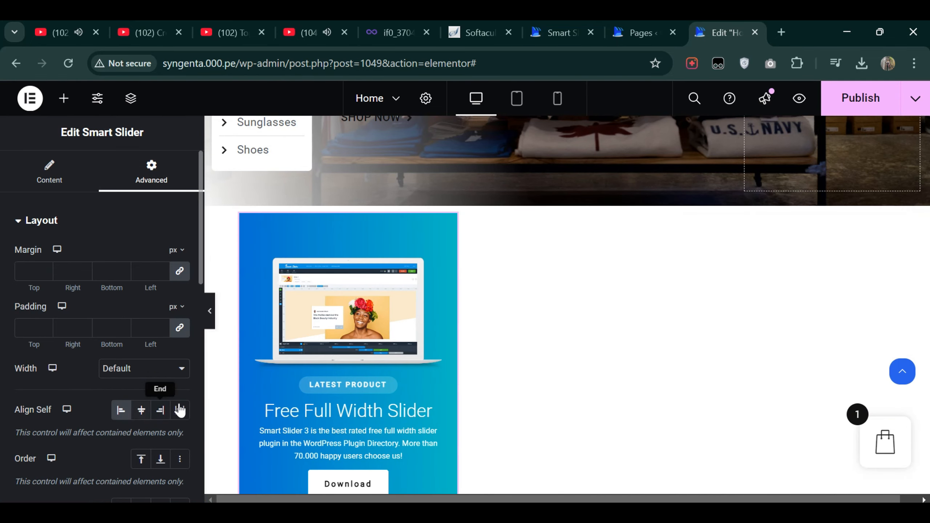
left_click(179, 410)
scroll(165, 381, "down", 3)
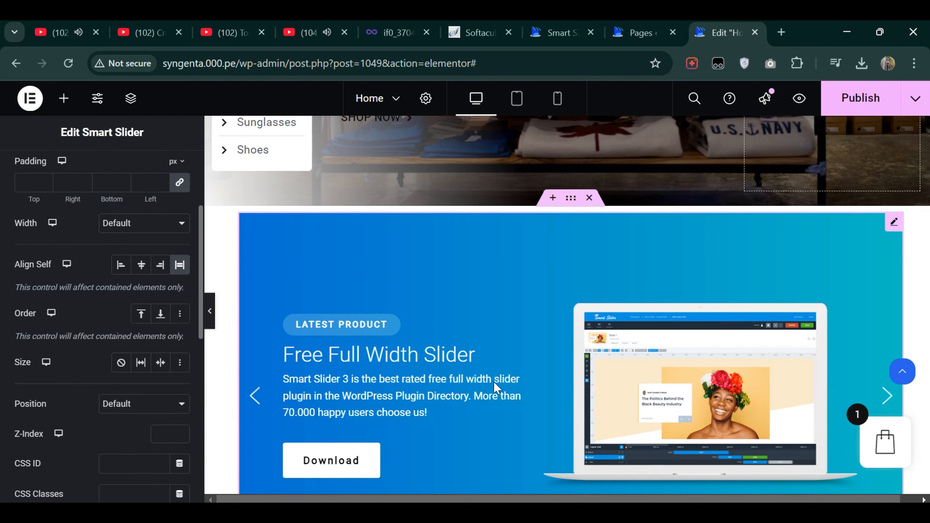
scroll(513, 382, "up", 5)
scroll(542, 379, "down", 3)
scroll(282, 333, "down", 3)
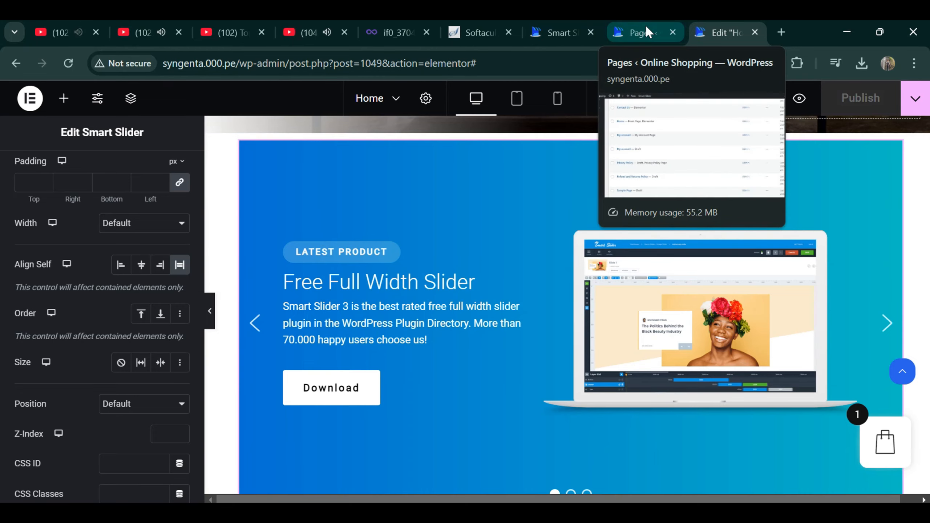
Step: Open the live site in a new browser tab from the WordPress Pages list
left_click(645, 25)
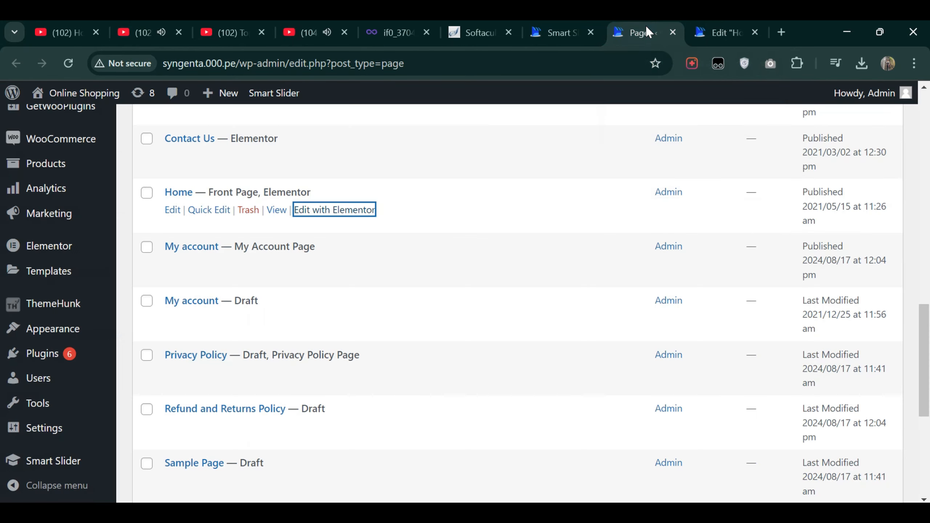
mouse_move(74, 93)
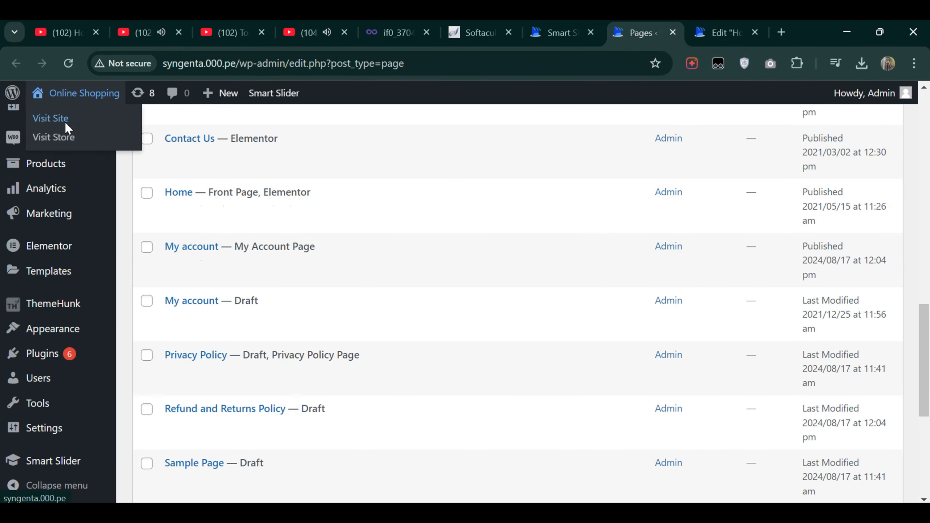
right_click(65, 123)
left_click(87, 141)
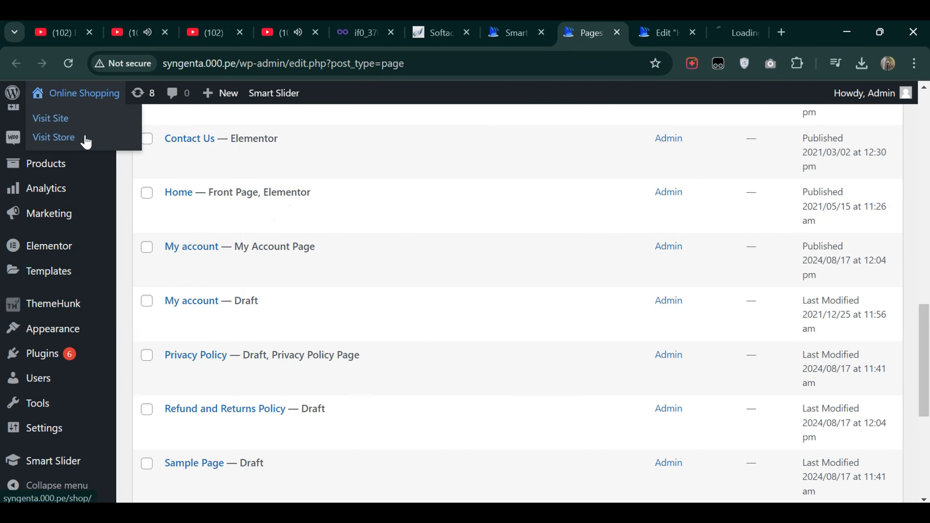
left_click(718, 37)
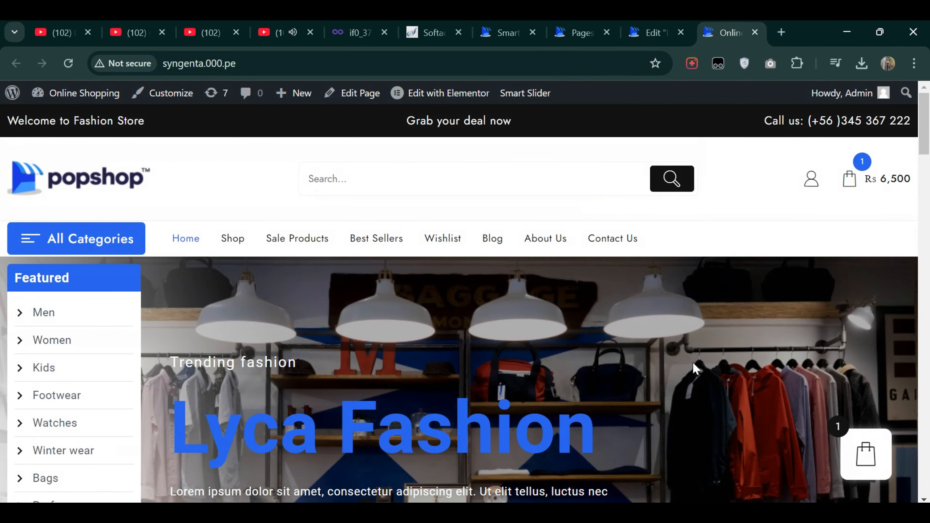
Step: Examine the Gradient Slider on the live home page, stepping forward through its slides and checking the surrounding sections
scroll(457, 251, "down", 3)
scroll(457, 251, "down", 7)
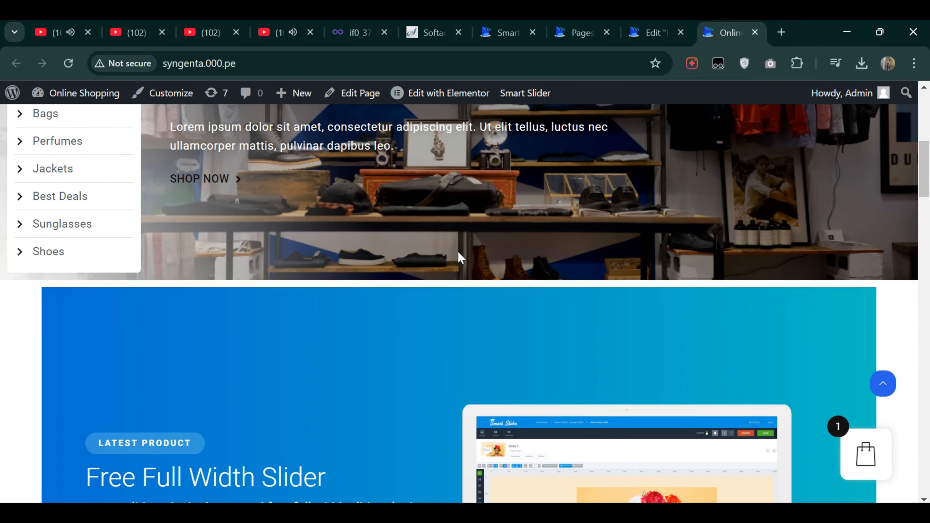
scroll(377, 386, "down", 4)
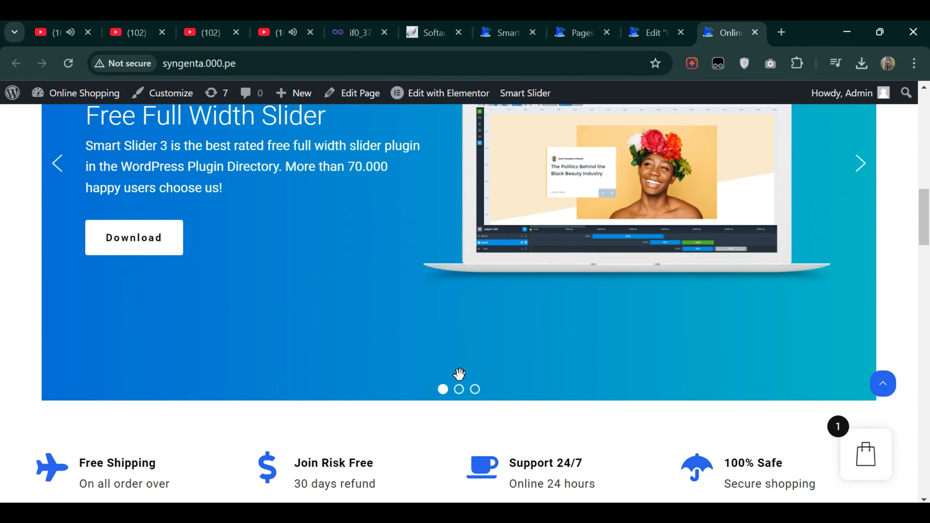
scroll(436, 359, "up", 3)
left_click(867, 319)
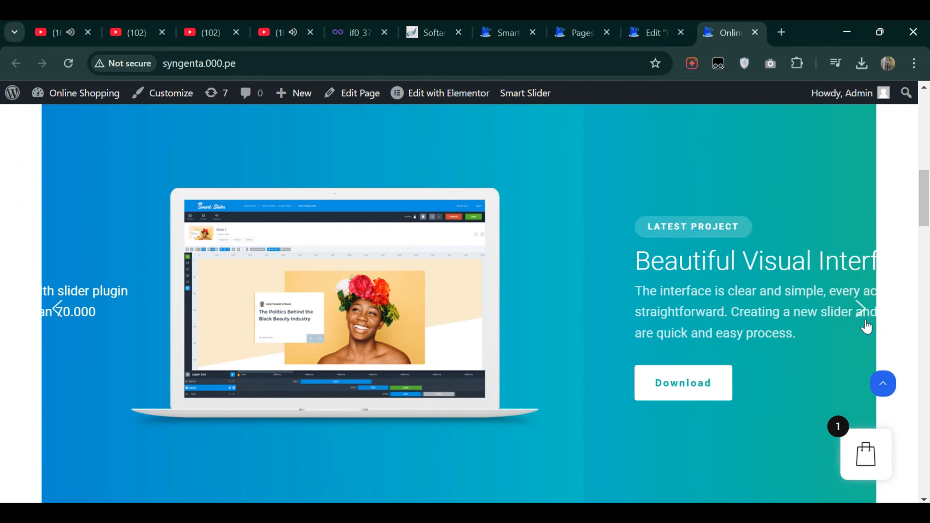
left_click(863, 317)
left_click(863, 317)
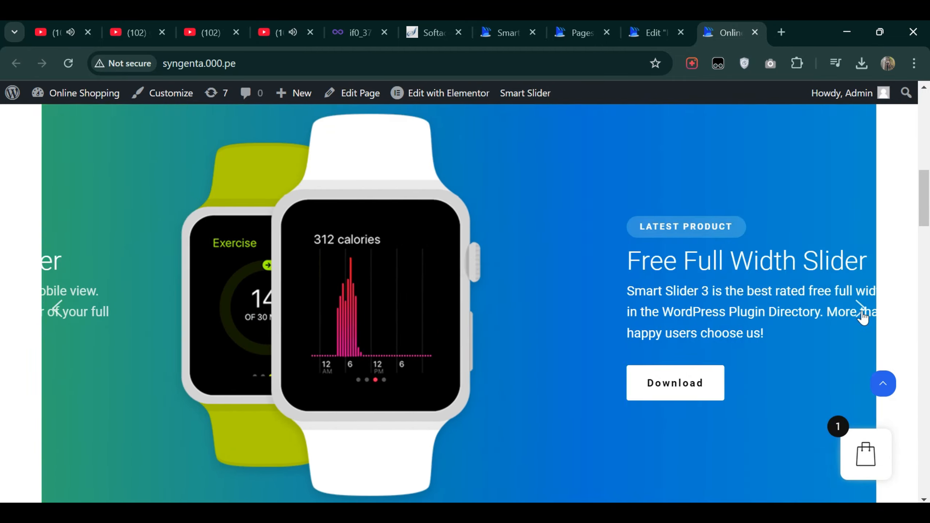
scroll(666, 318, "down", 2)
scroll(666, 318, "up", 2)
scroll(845, 297, "down", 15)
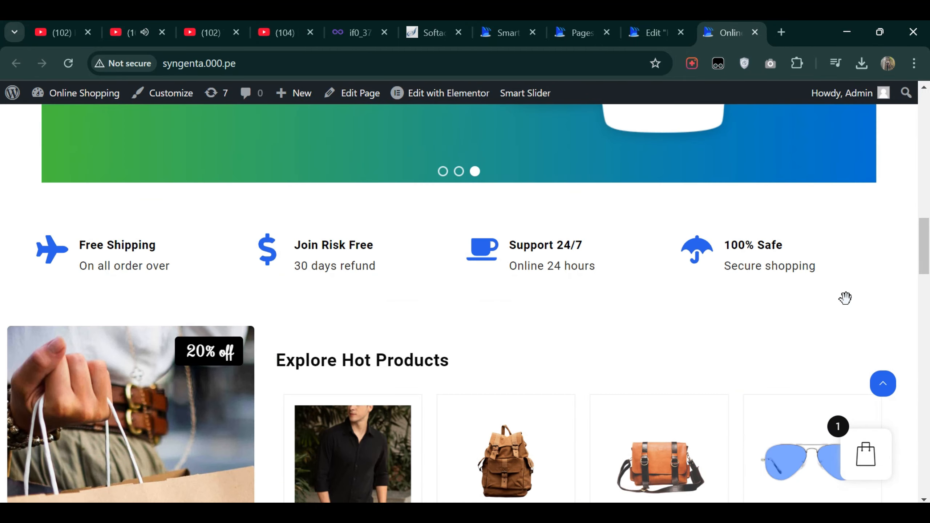
scroll(827, 311, "down", 15)
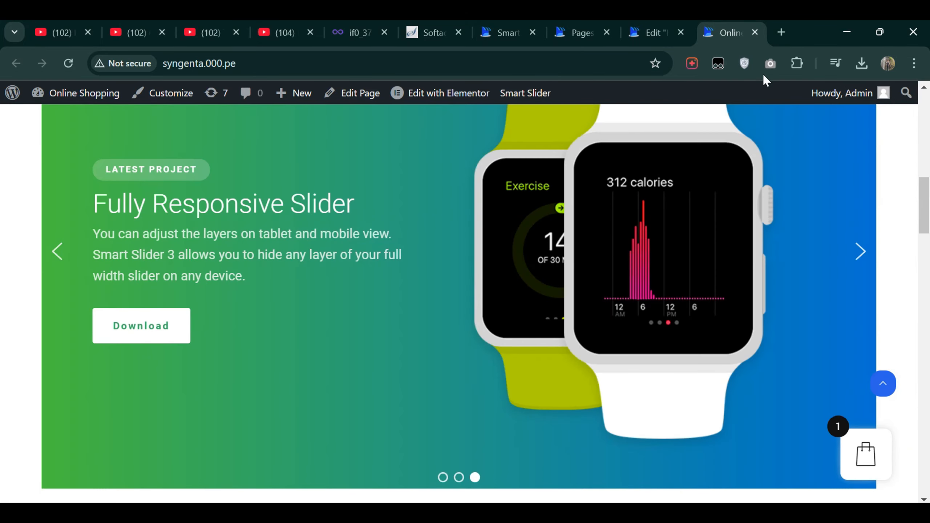
Step: Close the live site, Elementor editor and WordPress Pages browser tabs to return to the Smart Slider dashboard
left_click(754, 34)
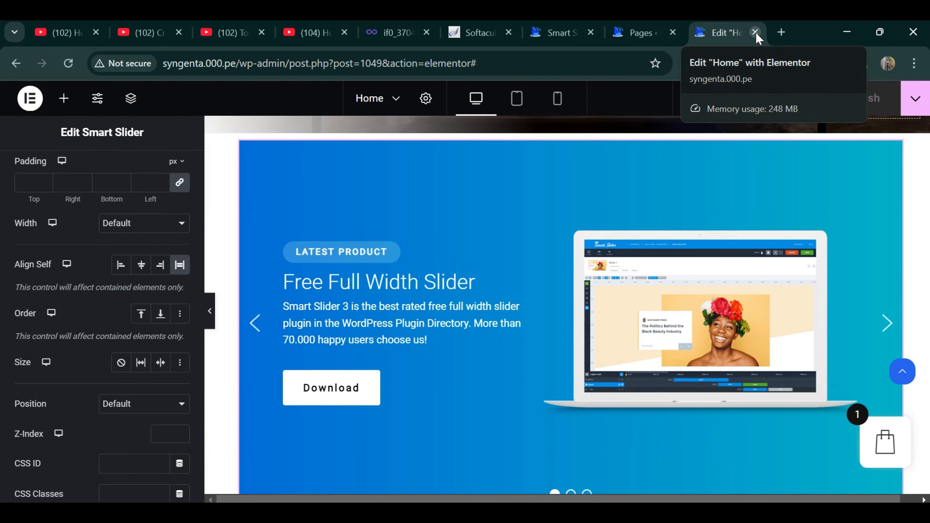
left_click(756, 32)
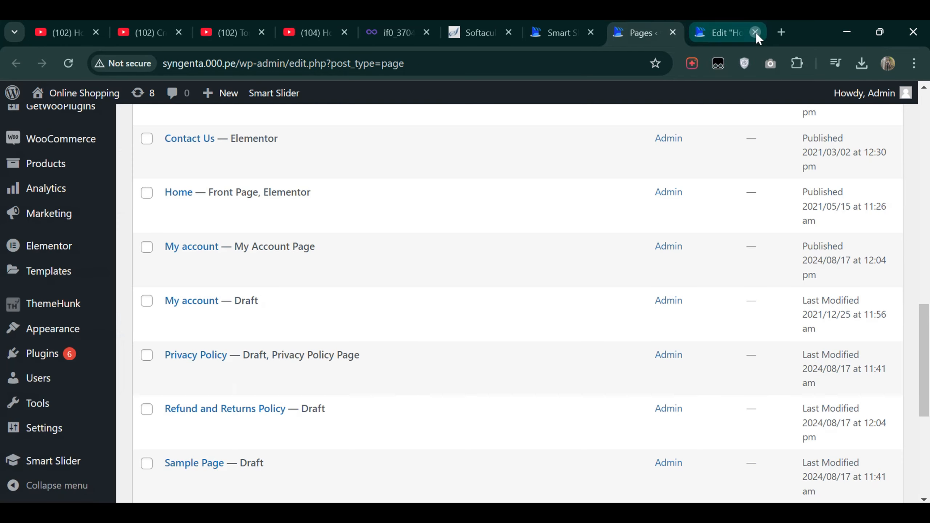
left_click(755, 32)
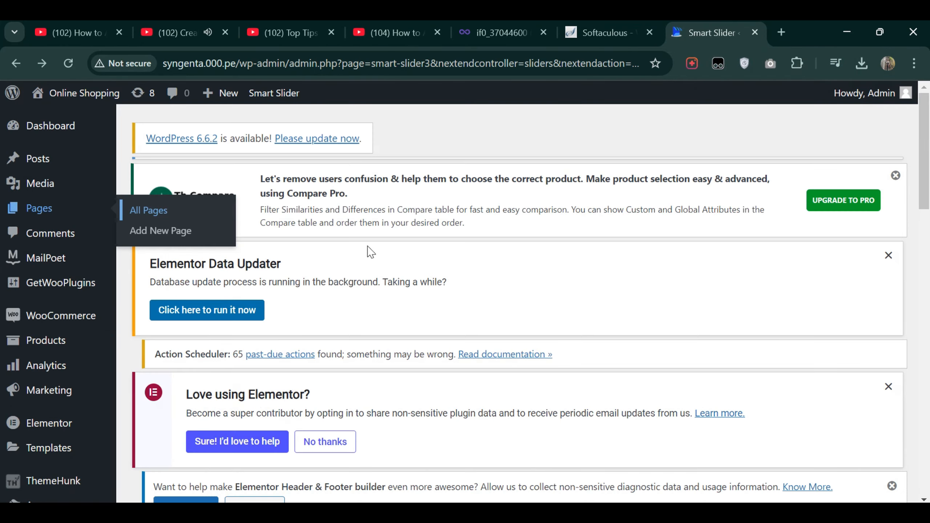
Step: Open the Gradient Slider project from the Smart Slider dashboard
scroll(368, 250, "down", 10)
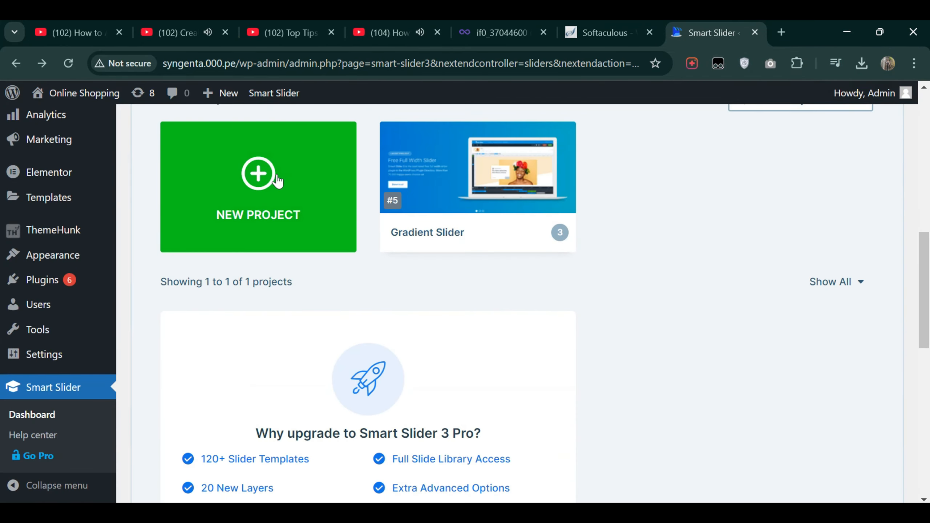
left_click(278, 180)
left_click(790, 116)
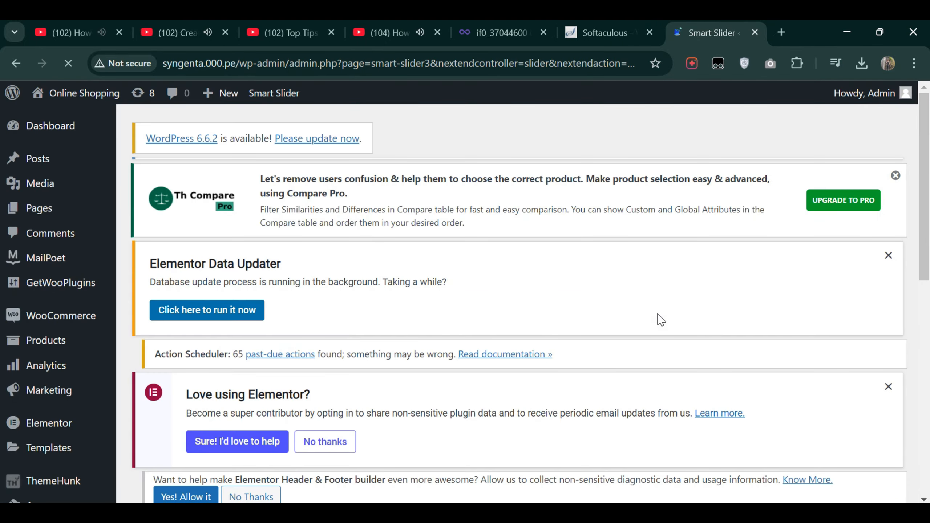
scroll(660, 319, "down", 6)
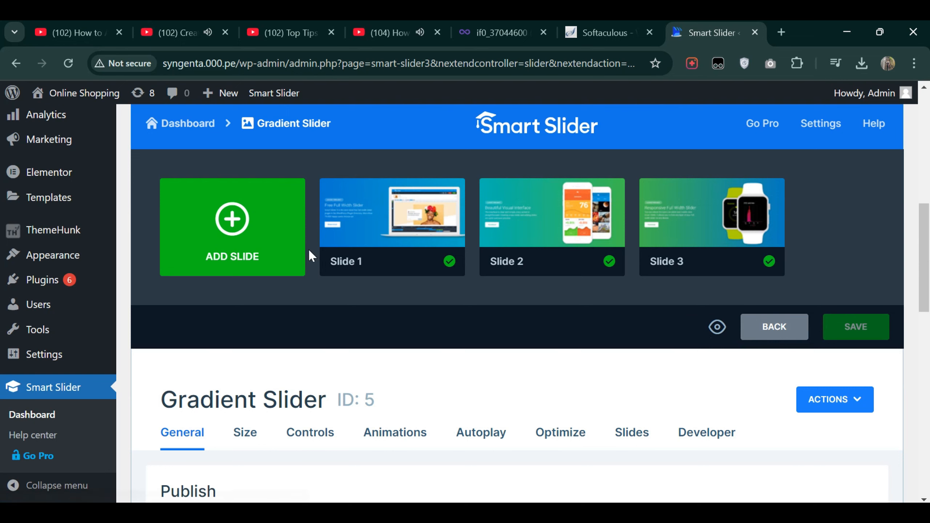
Step: Review the Gradient Slider's Size settings, including slider dimensions, breakpoints and layout
scroll(342, 321, "down", 5)
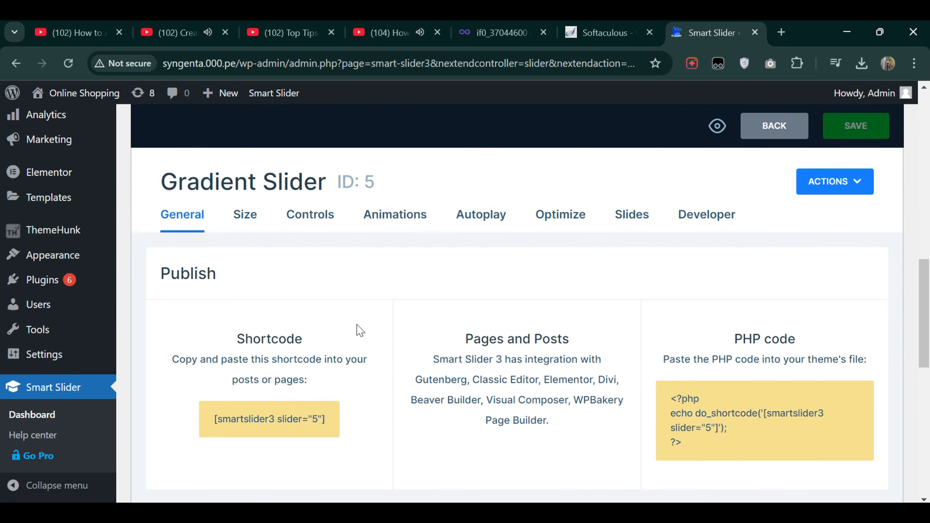
left_click(245, 214)
scroll(317, 338, "down", 5)
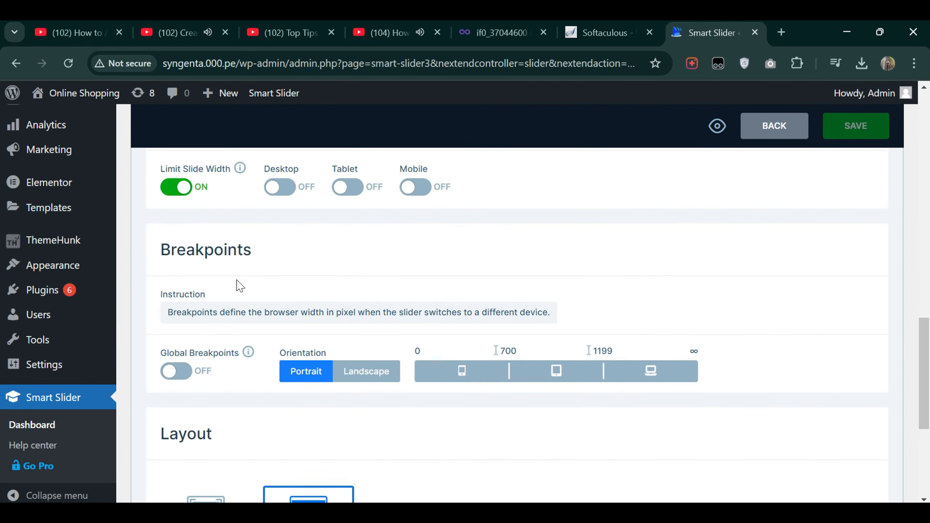
scroll(239, 285, "up", 8)
scroll(306, 331, "down", 7)
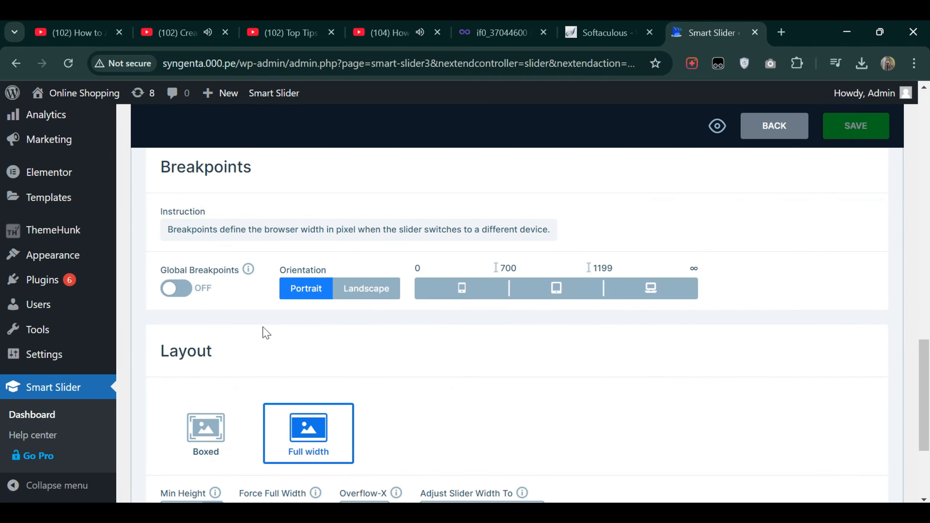
scroll(208, 384, "down", 4)
scroll(220, 396, "up", 10)
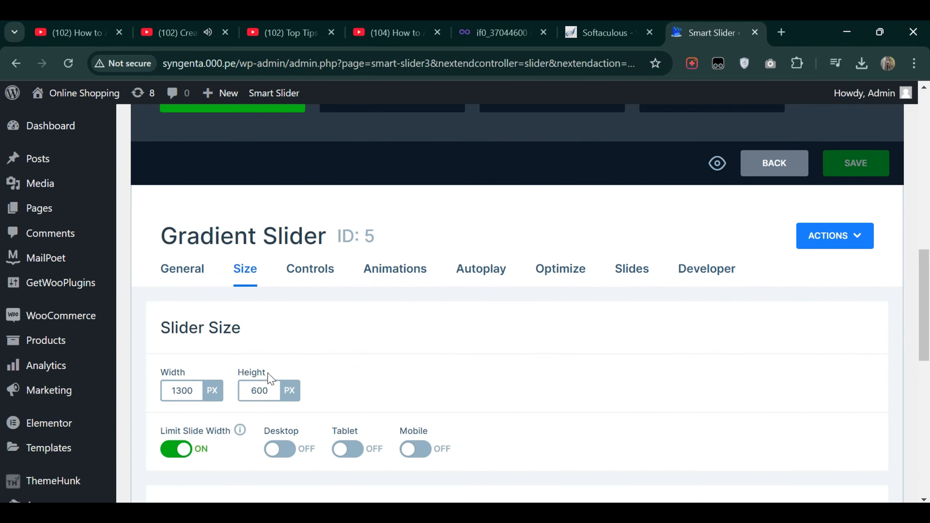
Step: Change the Gradient Slider's navigation arrows in its Controls settings to the boxed grey and orange arrow design
left_click(303, 286)
scroll(322, 409, "down", 5)
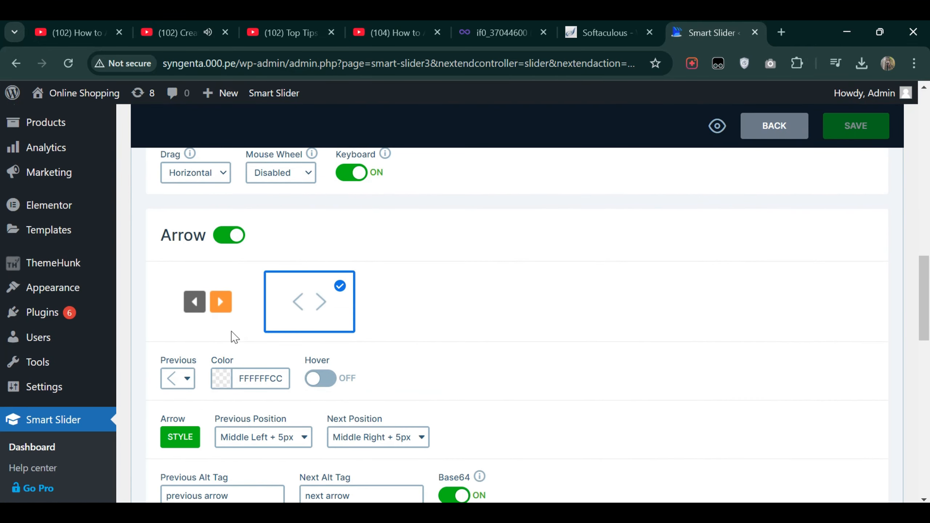
left_click(213, 315)
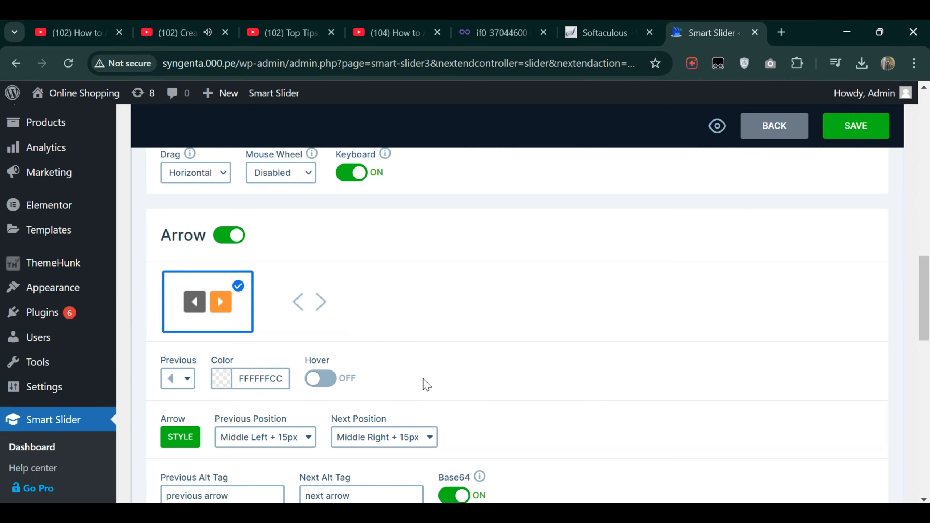
Step: Check the Gradient Slider's animation settings, and enable Autoplay together with its play button
scroll(366, 379, "up", 3)
left_click(408, 205)
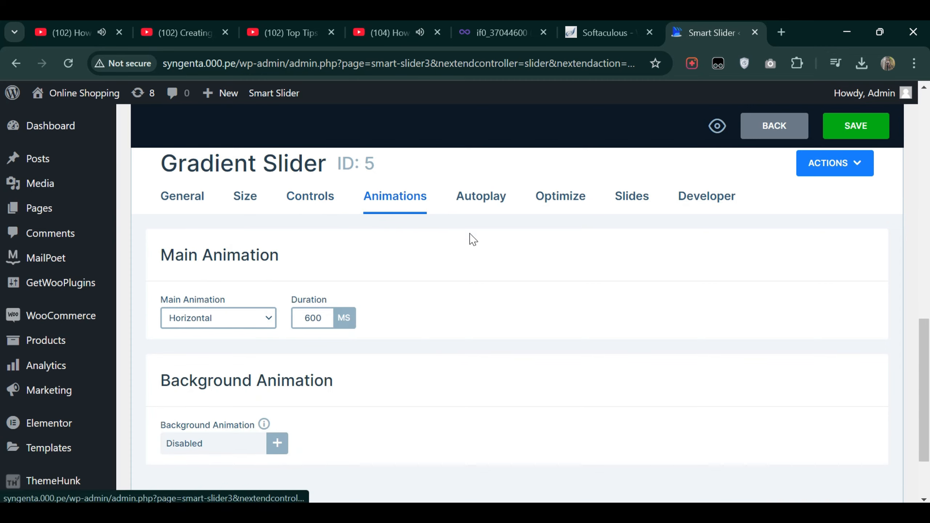
left_click(498, 210)
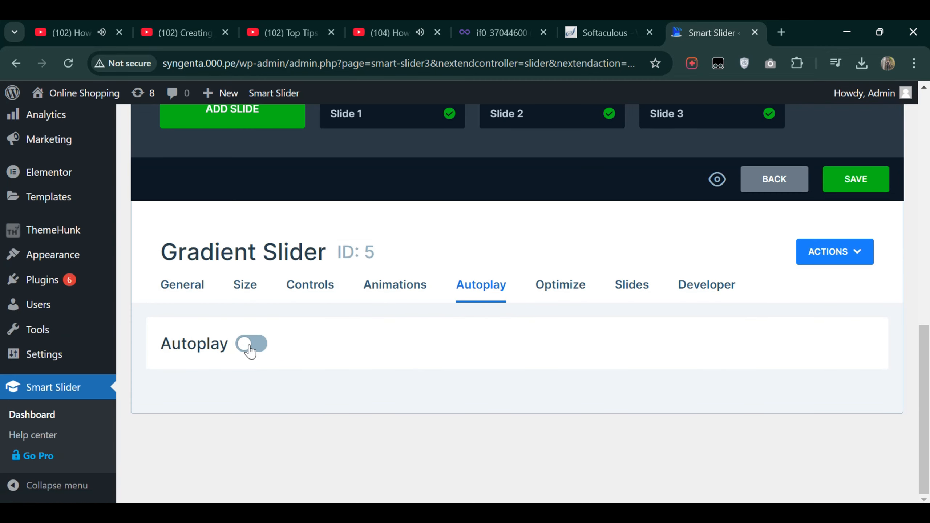
left_click(250, 346)
scroll(257, 362, "down", 3)
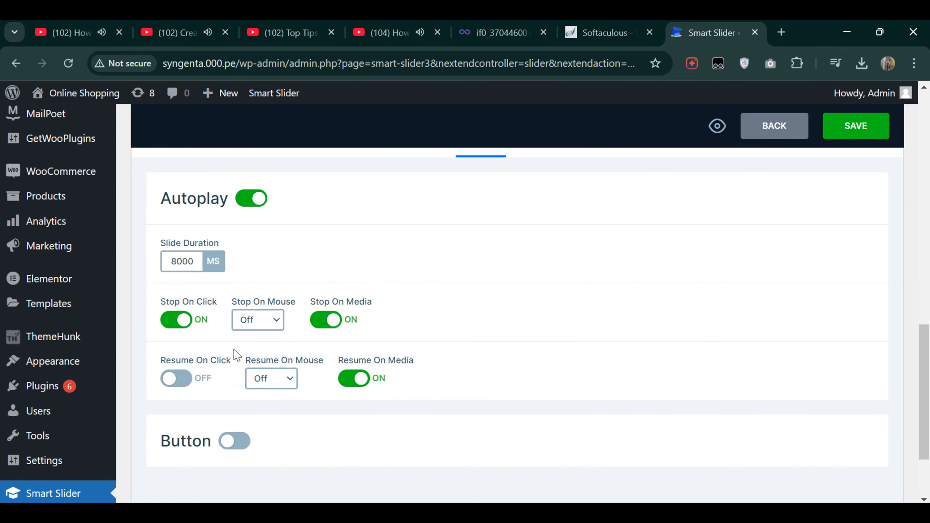
left_click(249, 441)
scroll(278, 407, "down", 7)
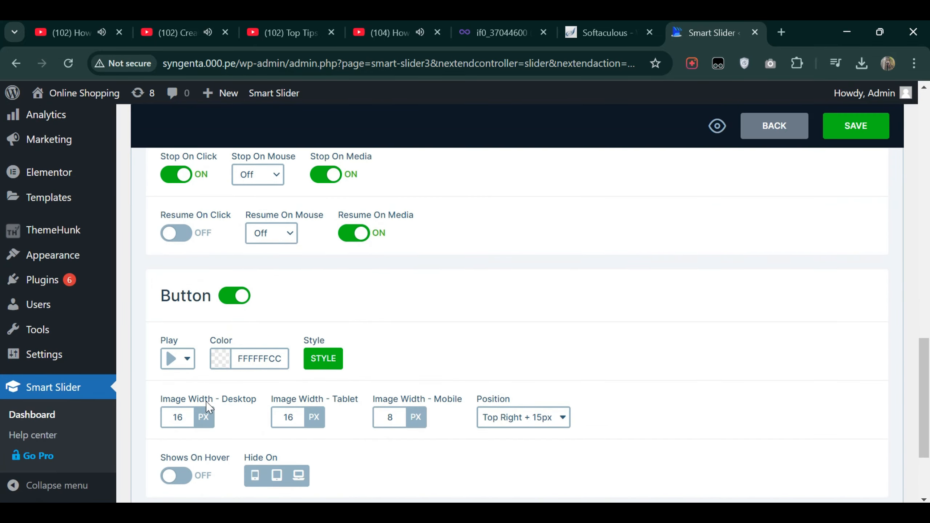
Step: Review the Gradient Slider's Optimize, Slides and Developer settings, including background image resizing, slide fill and custom CSS options
scroll(453, 413, "up", 11)
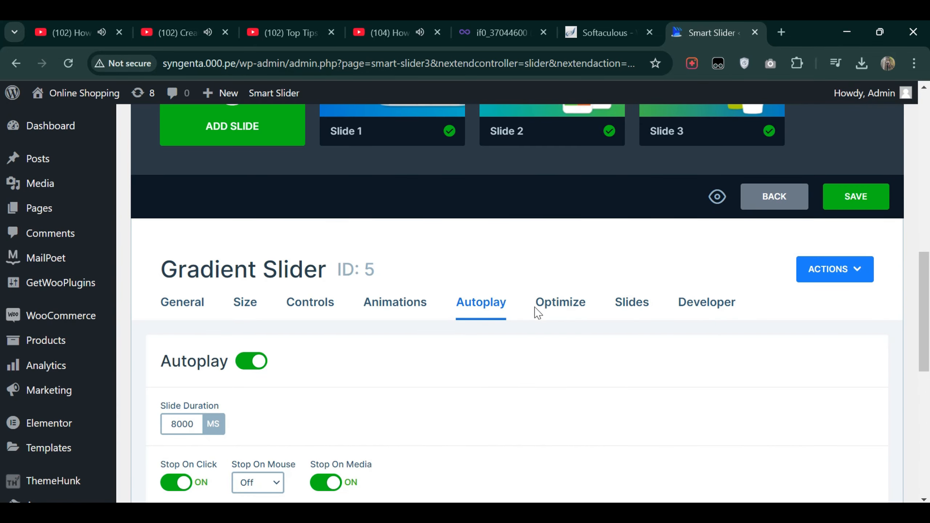
left_click(556, 304)
scroll(340, 357, "down", 6)
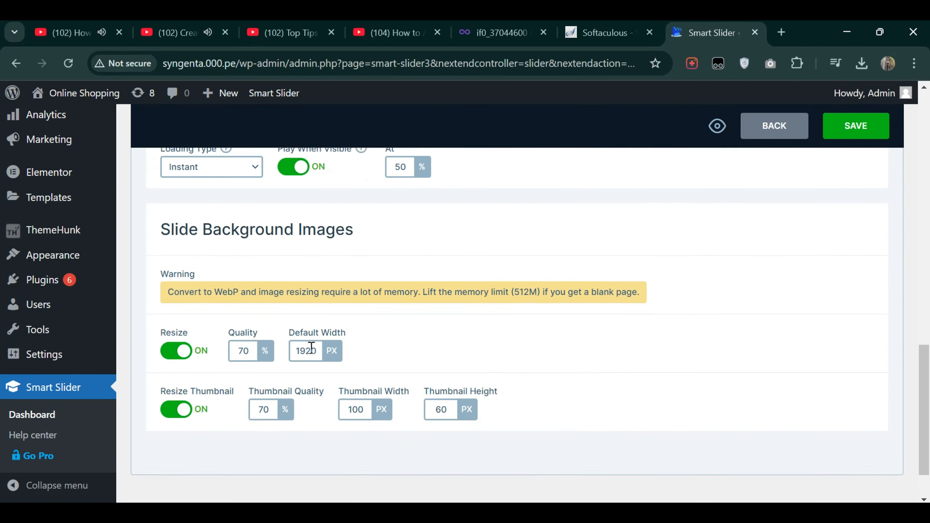
scroll(784, 327, "up", 9)
left_click(646, 341)
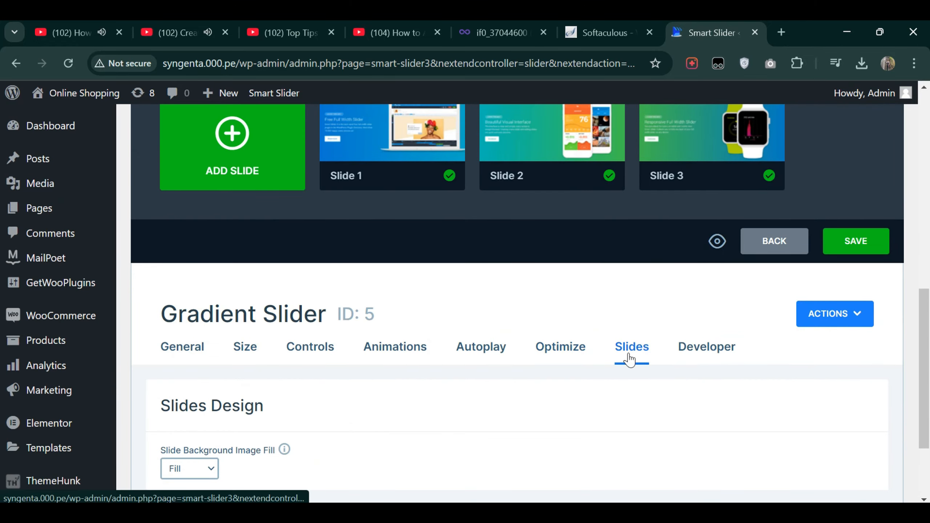
scroll(527, 376, "down", 6)
scroll(756, 264, "up", 8)
left_click(705, 418)
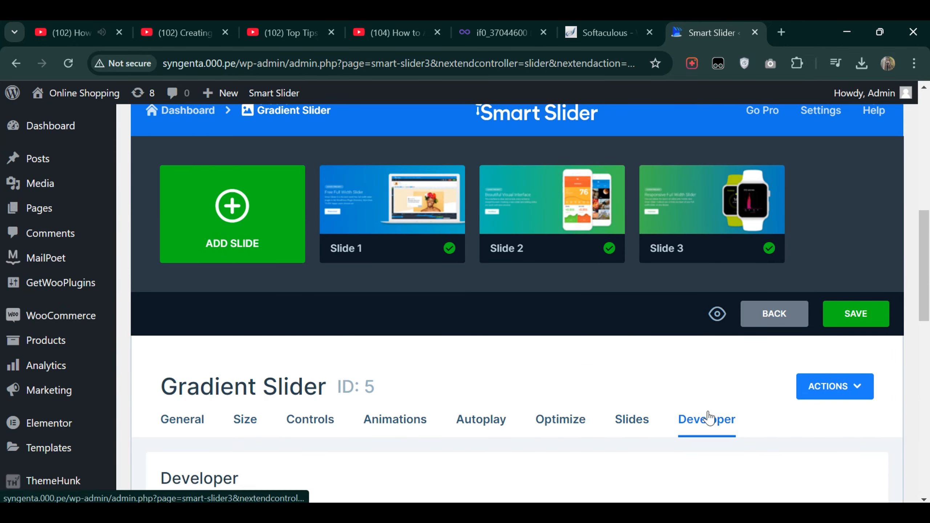
scroll(566, 376, "down", 14)
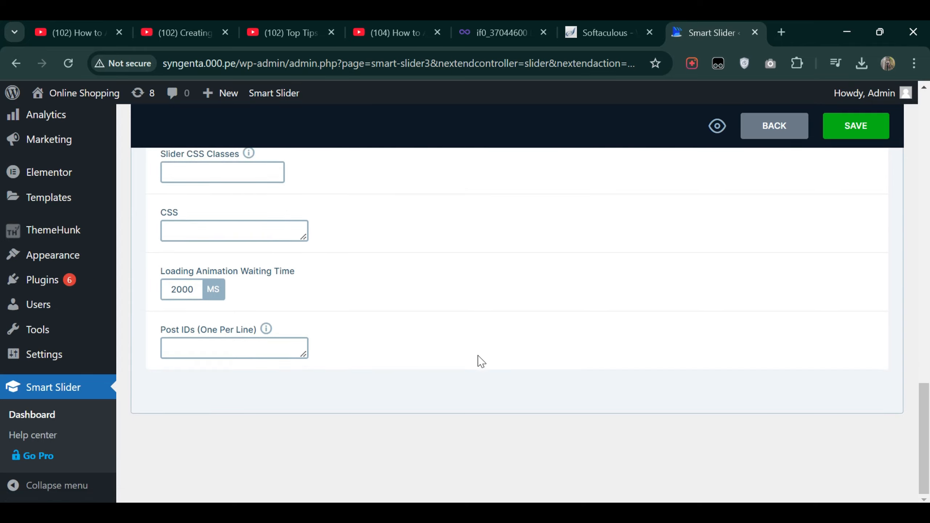
scroll(800, 252, "up", 15)
scroll(820, 384, "down", 3)
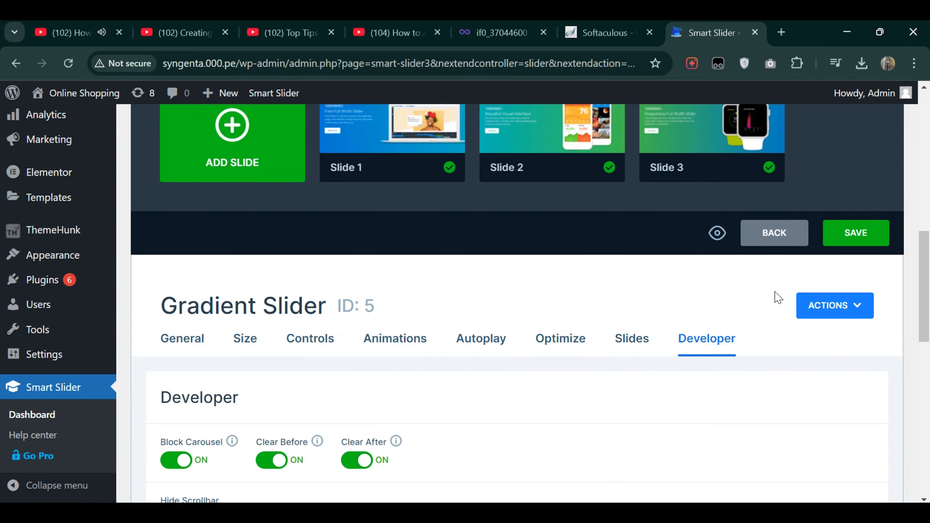
Step: Save the Gradient Slider's changed settings and look over its Developer options once more
scroll(805, 348, "up", 3)
left_click(855, 380)
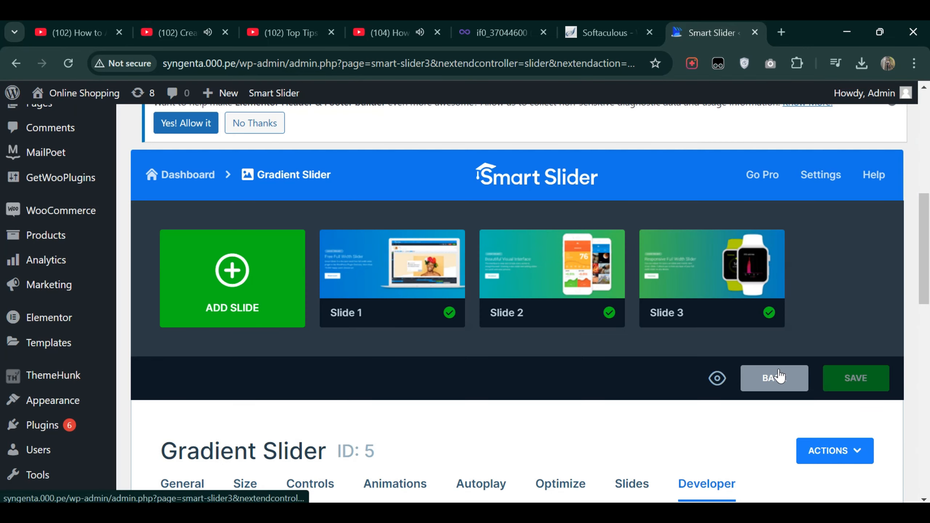
scroll(780, 376, "down", 4)
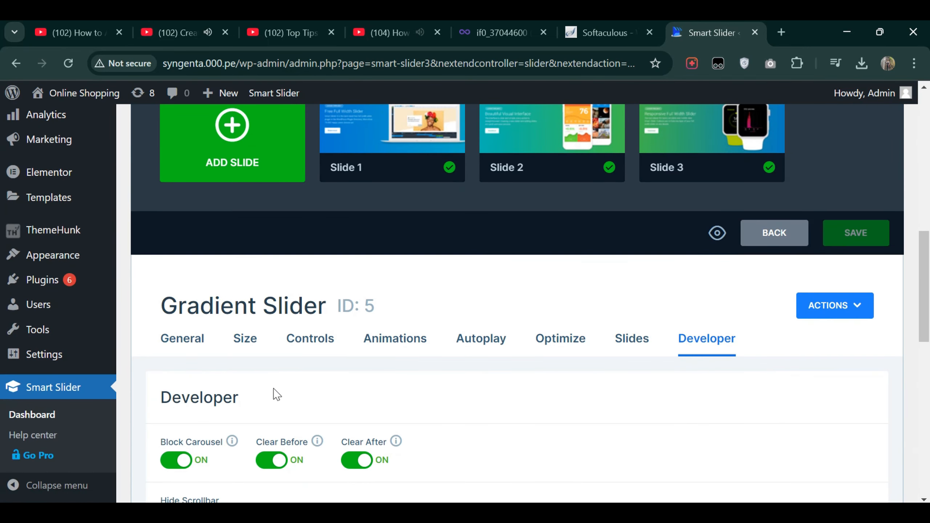
scroll(278, 395, "down", 15)
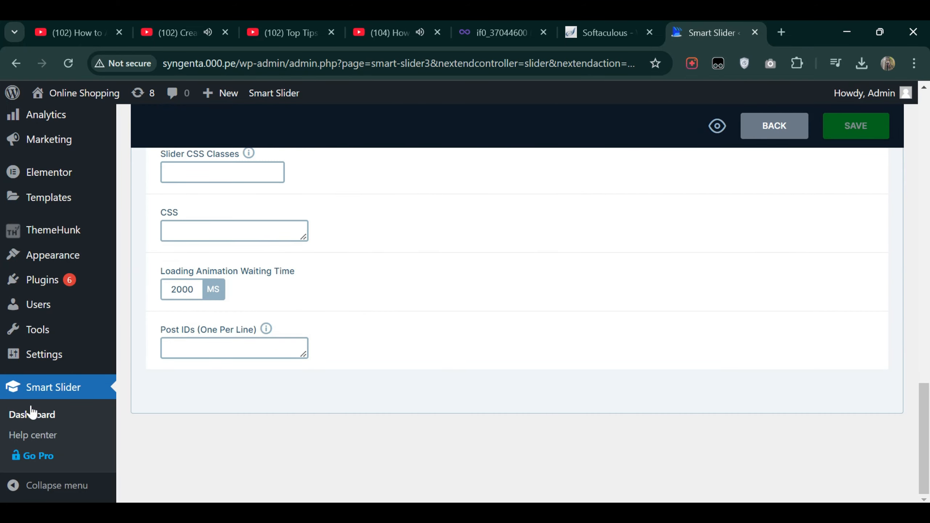